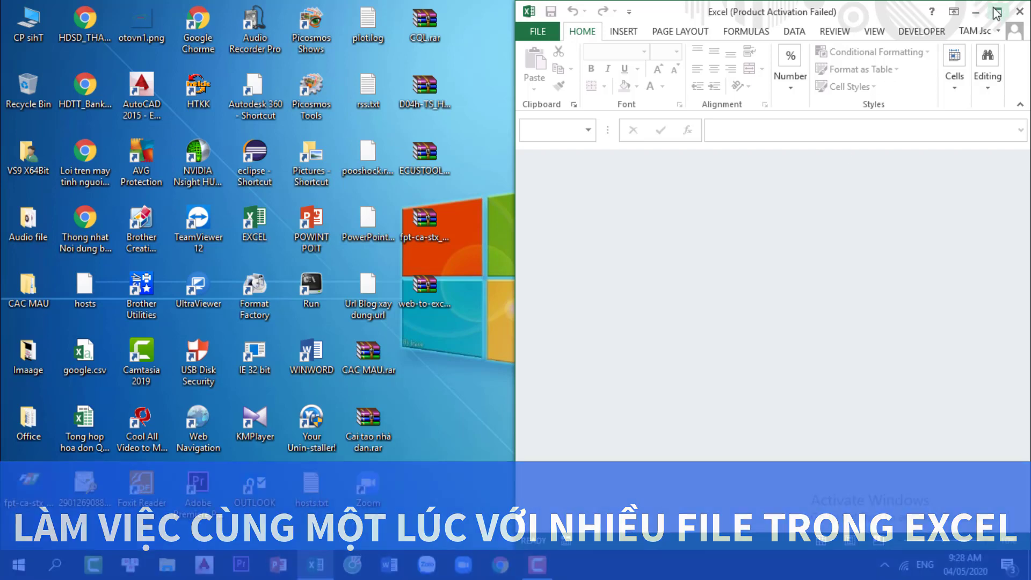
Step: Maximize the Excel window and dismiss the Office Activation Wizard
left_click(998, 11)
left_click(670, 425)
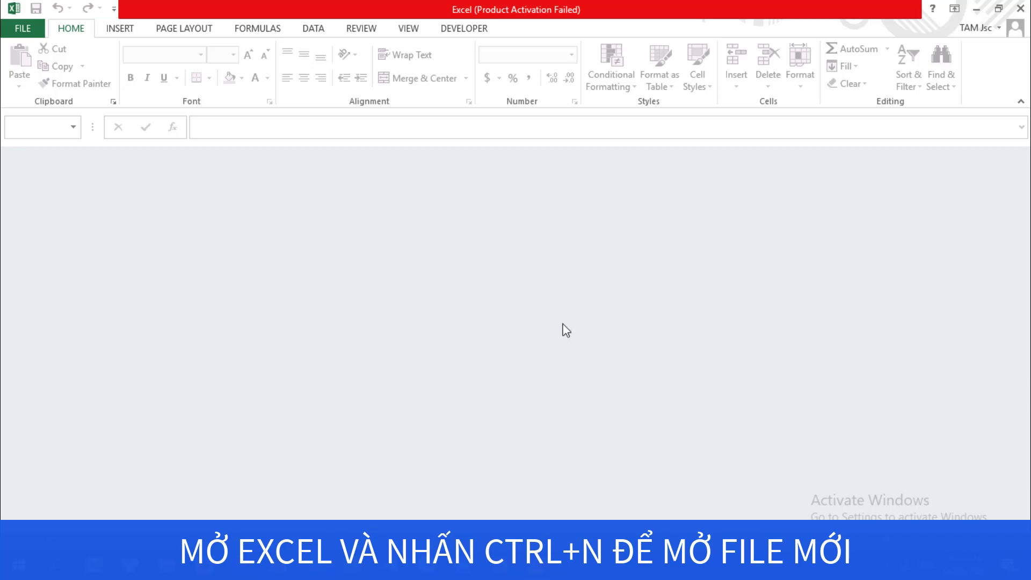
Step: Create a new workbook with the Vietnamese title in A1 and 'Ta mở thêm file mới (Ctrl+N)' in A2
key("ctrl+n")
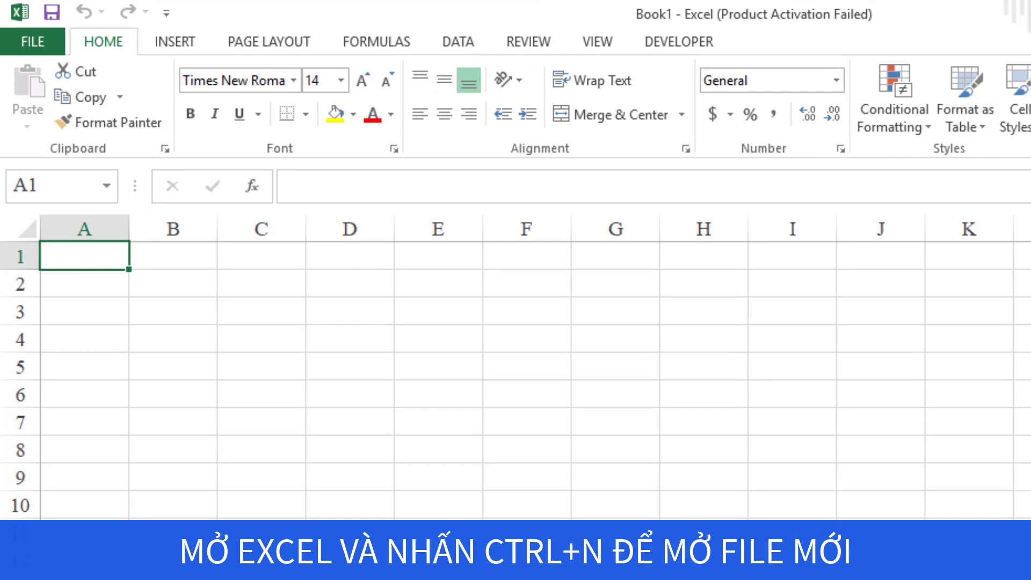
type("MỞ NHIÊU")
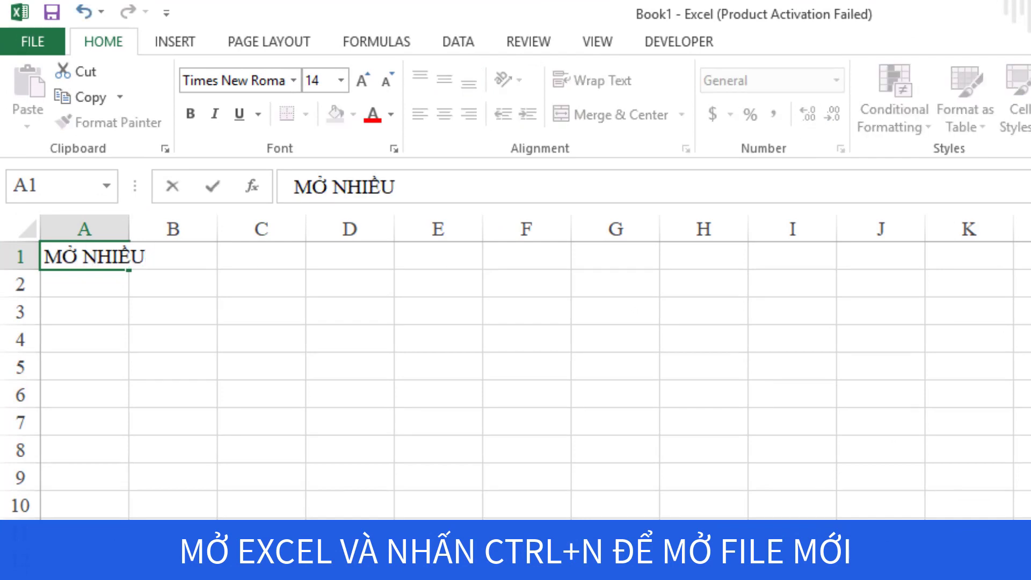
type(" FILE EXCEL")
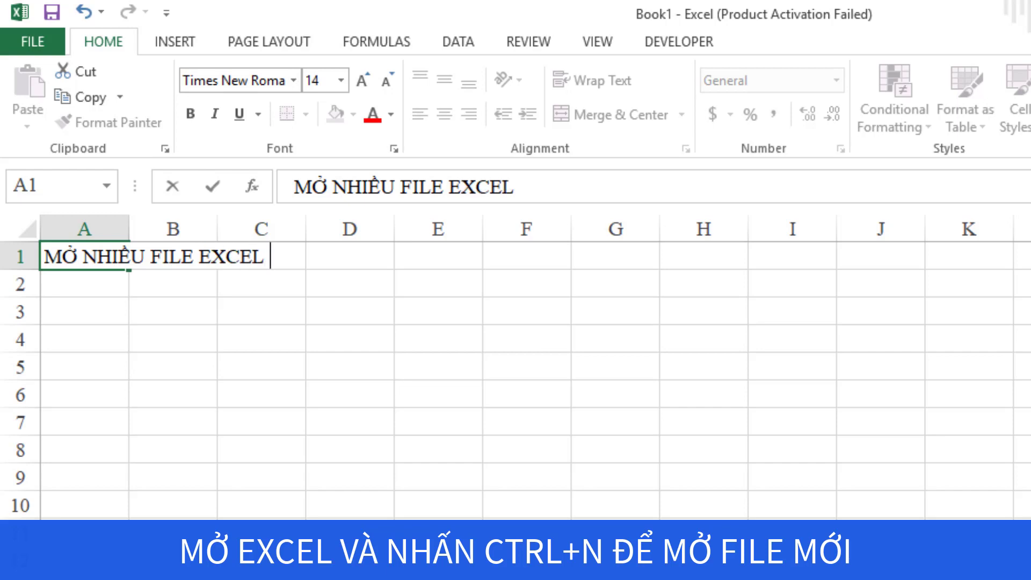
type(" CÙNG MỘT")
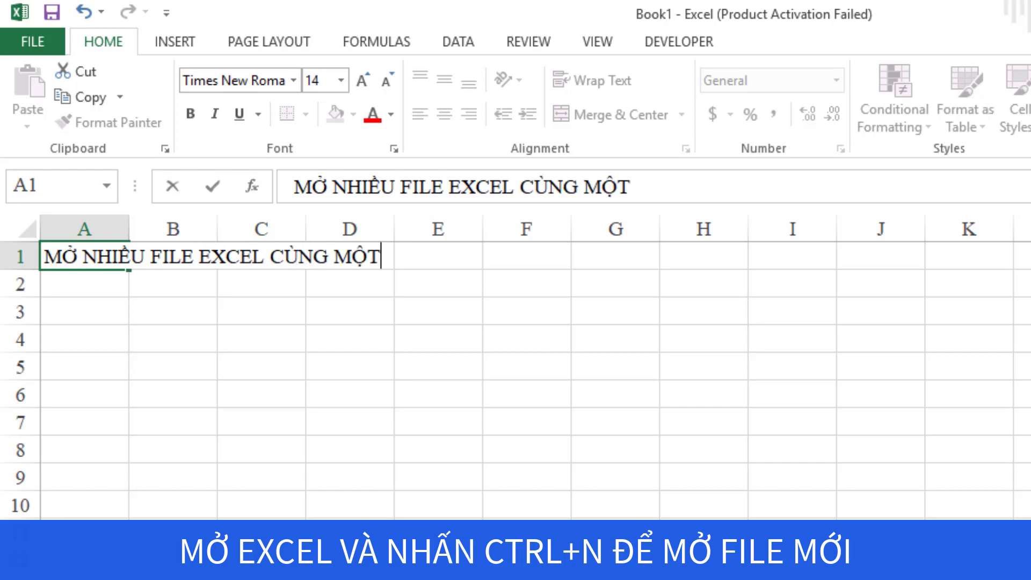
type(" LÚC TRÊN MAN HIN")
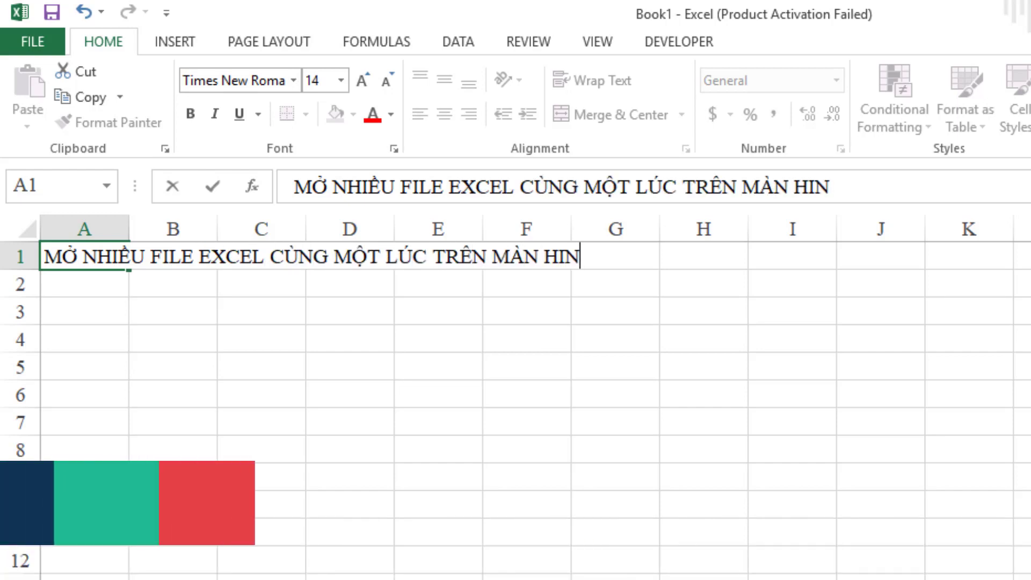
type("H")
left_click(82, 279)
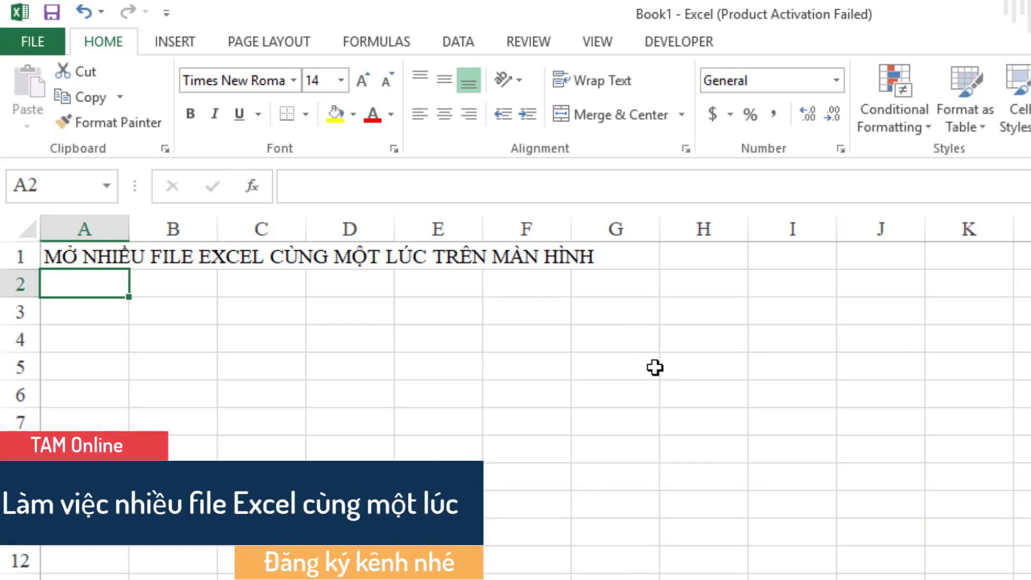
type("Ta")
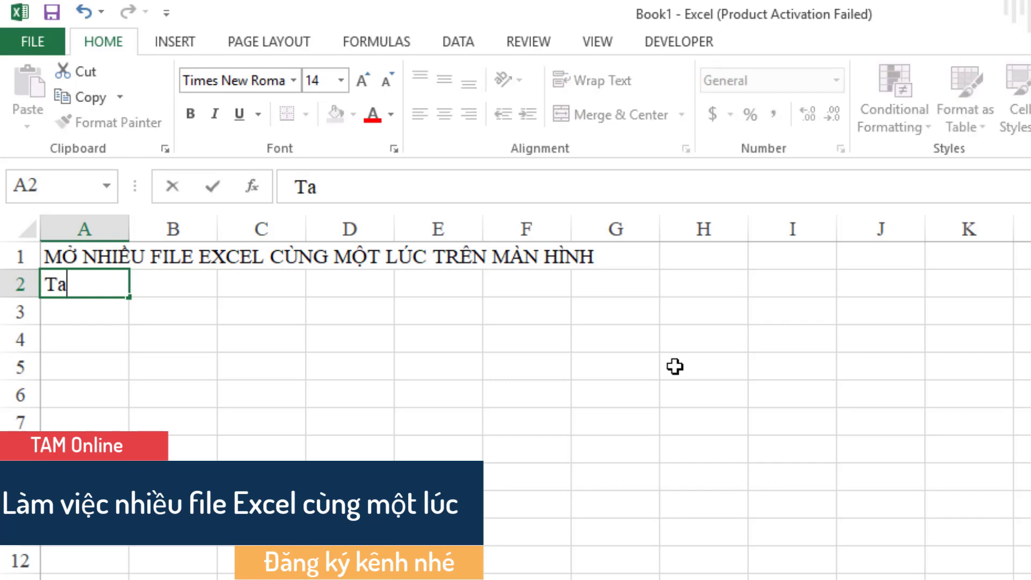
type(" mơ thêm fi")
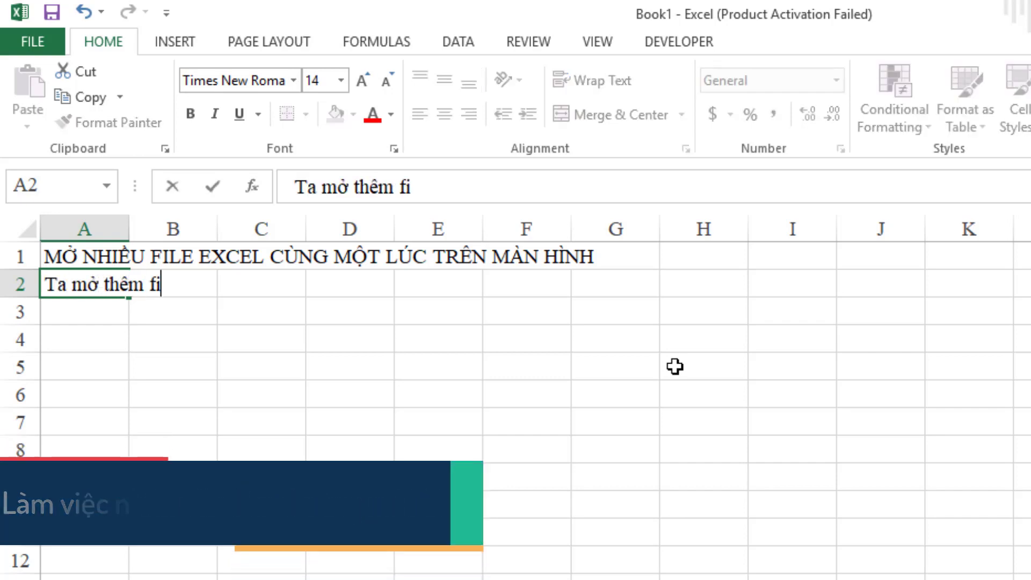
type("le mới(")
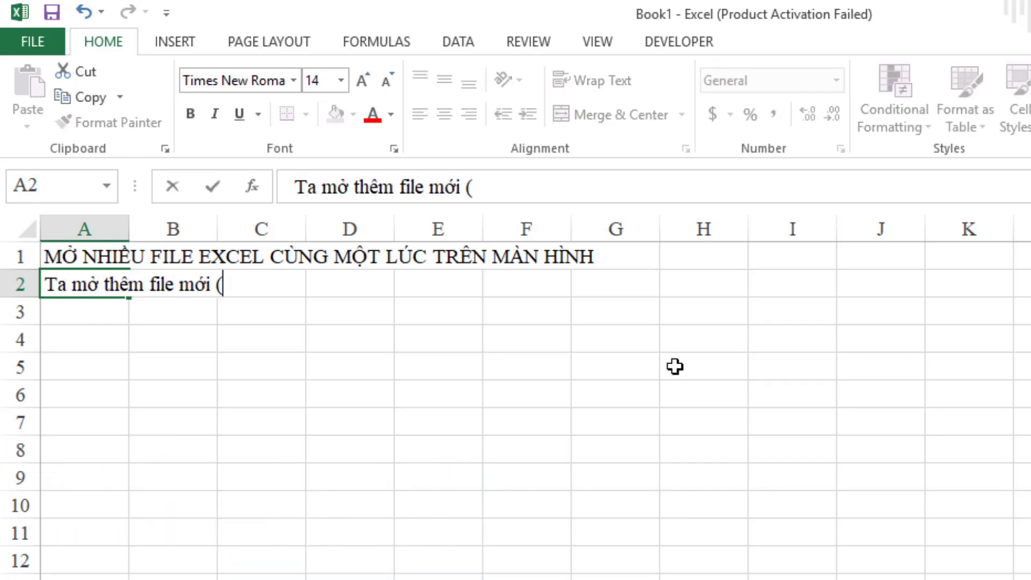
type("Ctrk")
type("+")
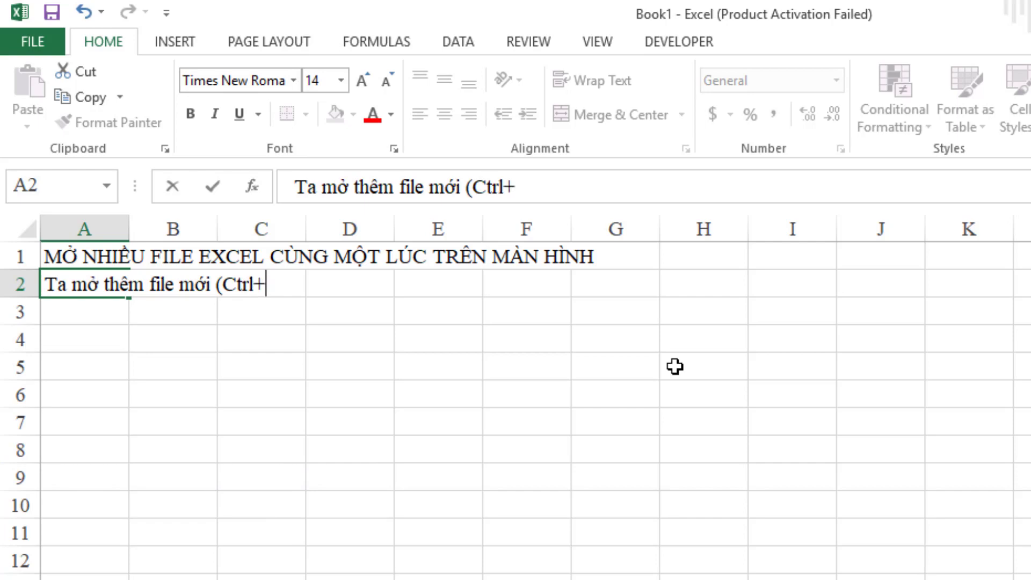
type("N)")
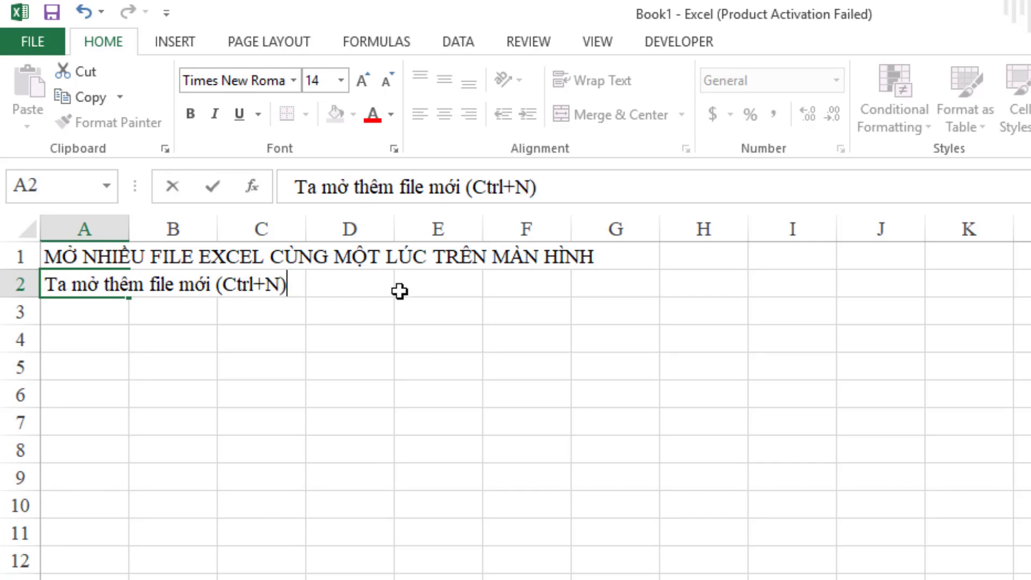
left_click(328, 322)
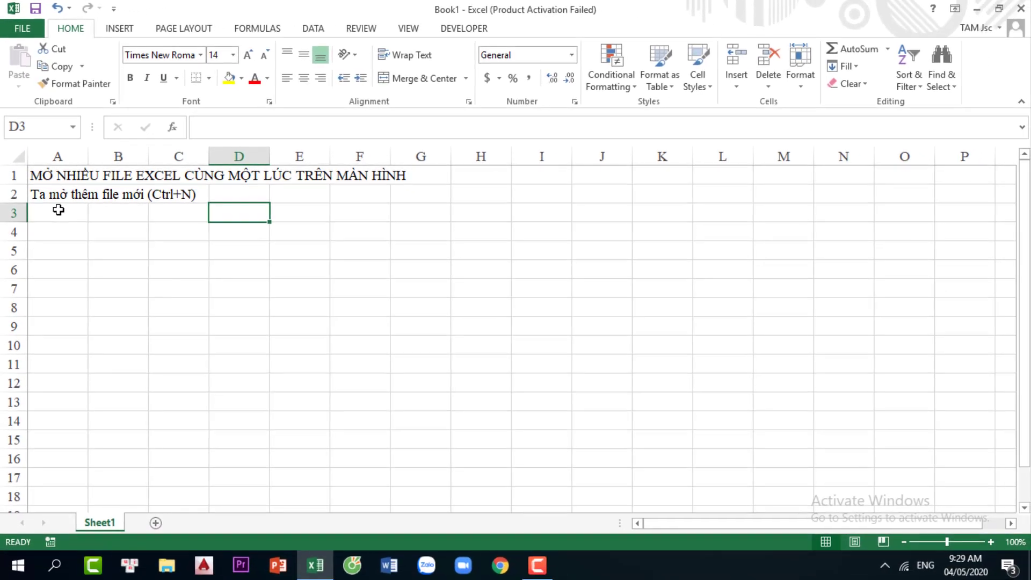
Step: Create Book2 with 'Đây là file mới' in A1, then switch back to Book1
key("ctrl+n")
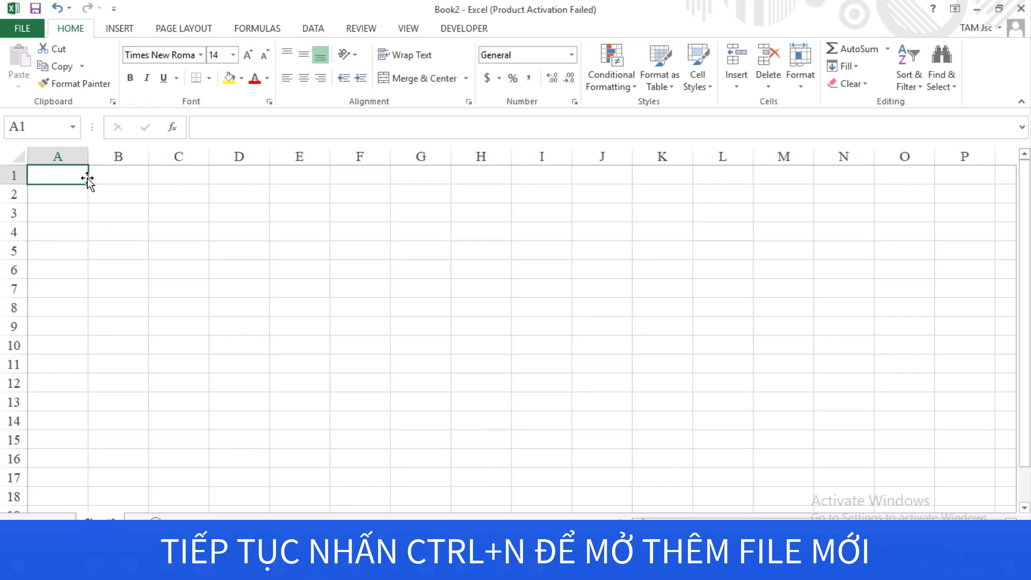
type("Đ")
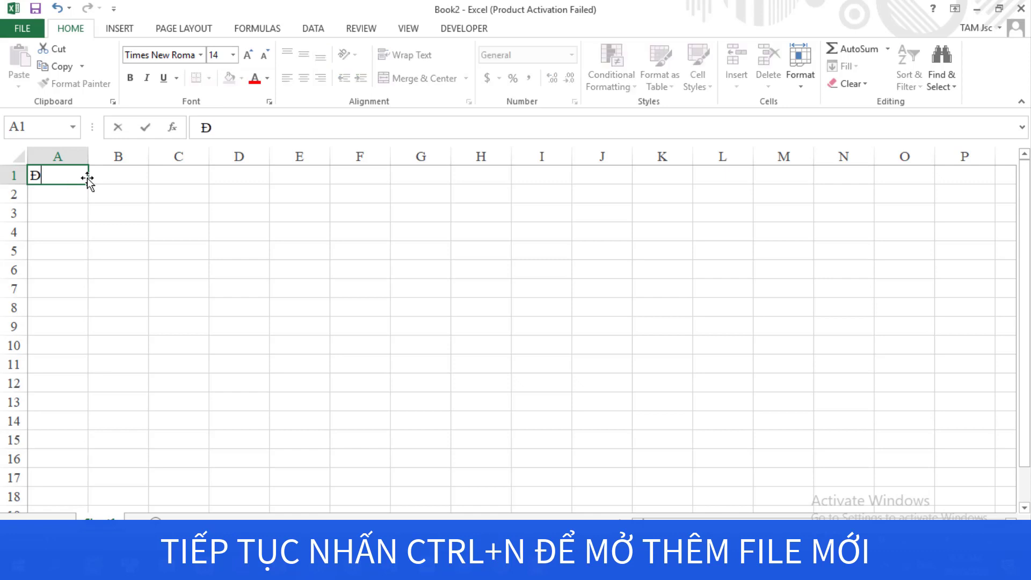
type("ala")
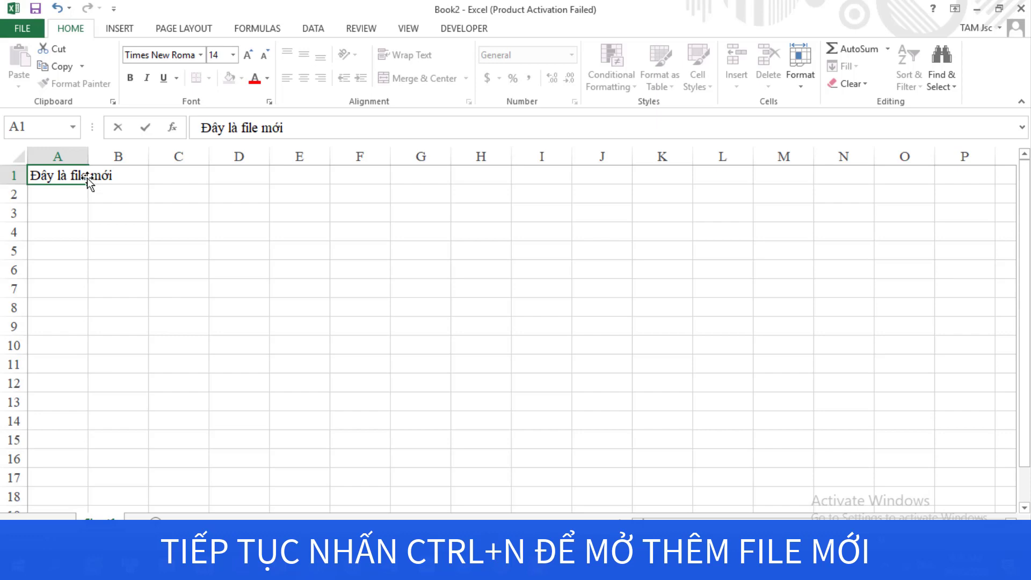
left_click(113, 190)
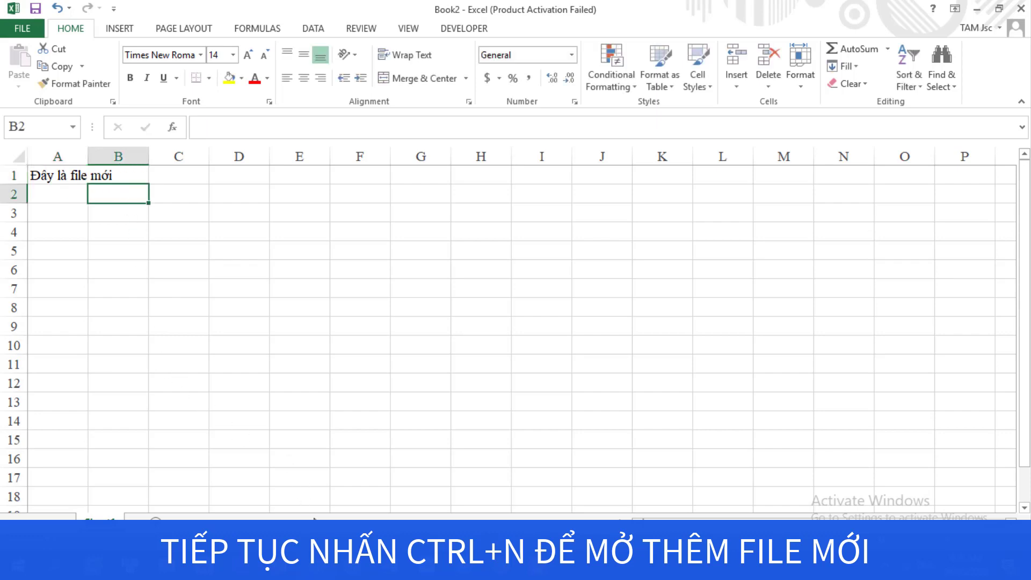
left_click(232, 473)
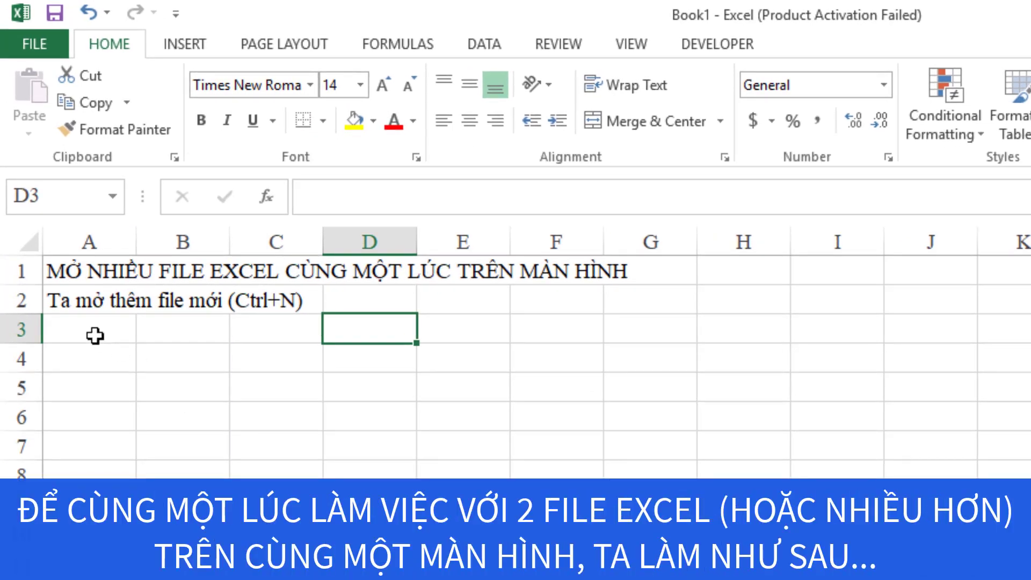
Step: Enter 'Để cùng một lúc làm việc với hai file excel ta làm như sau…' in Book1 cell A3
left_click(94, 336)
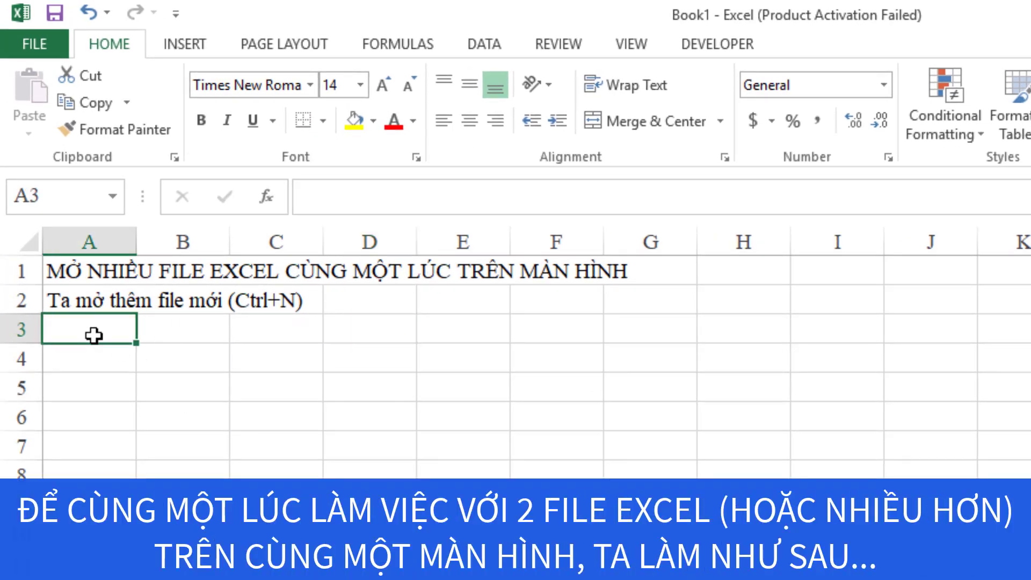
type("Đê")
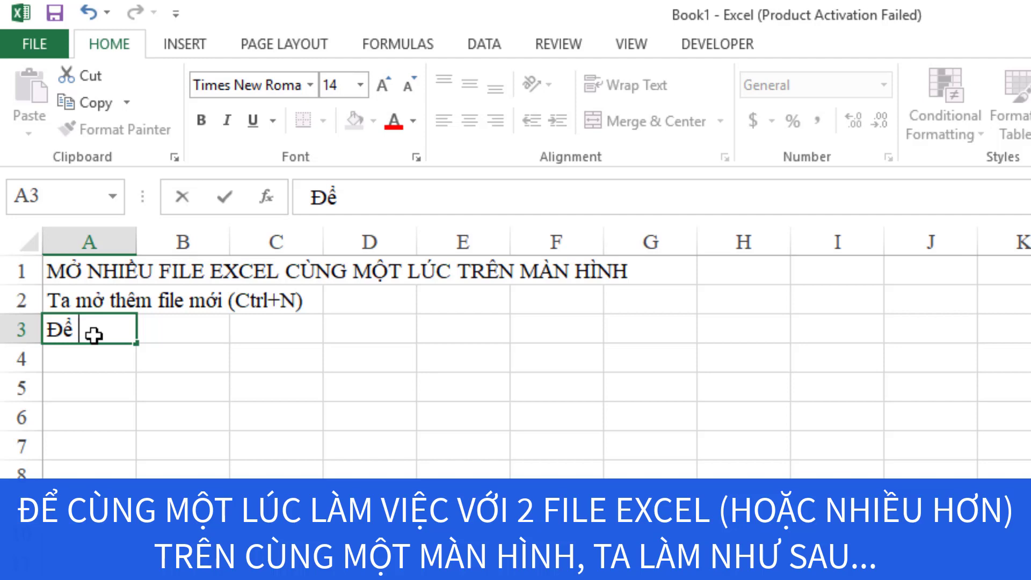
type(" cùng")
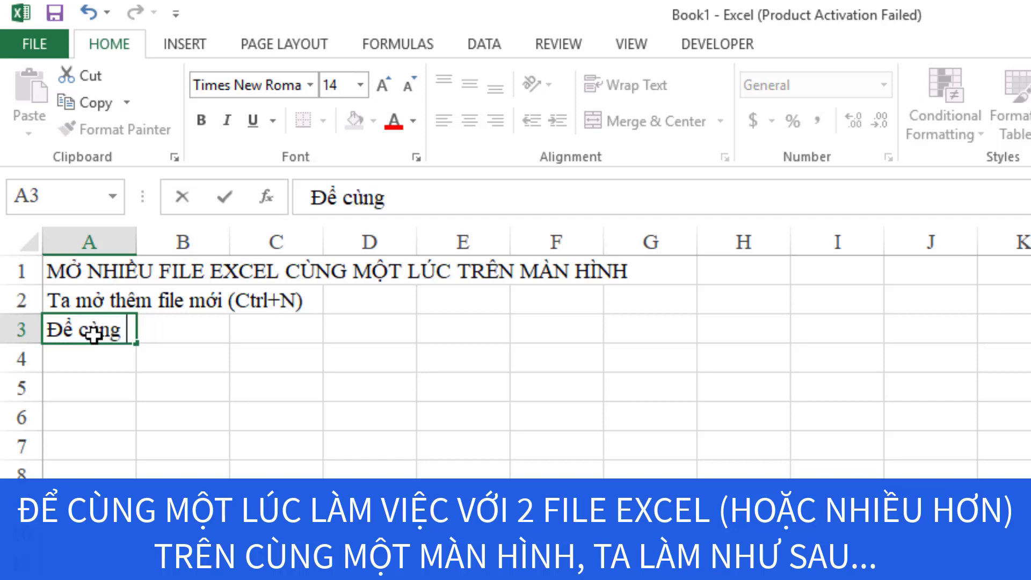
type("môt")
type(" l")
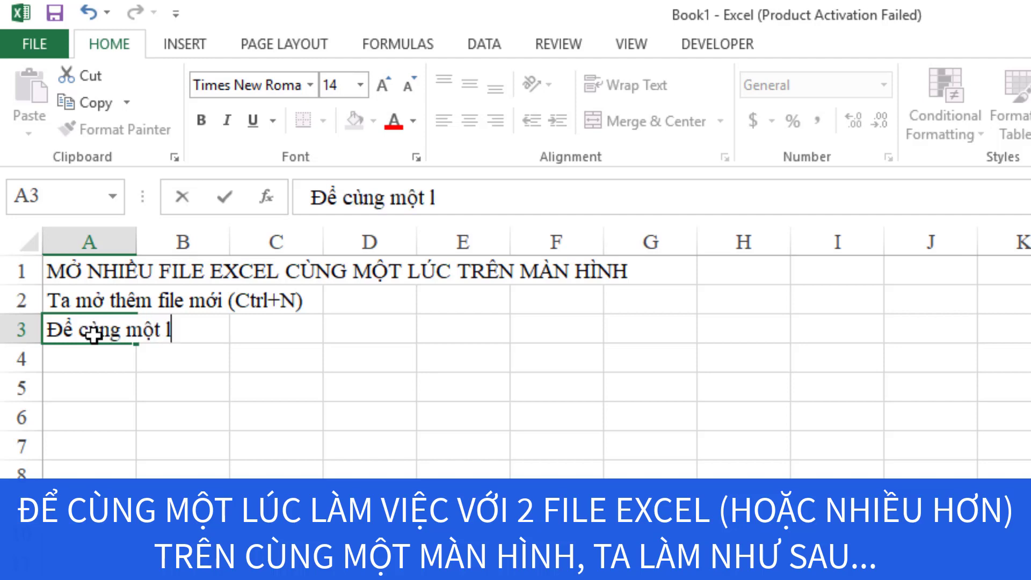
type("uc")
type("làm")
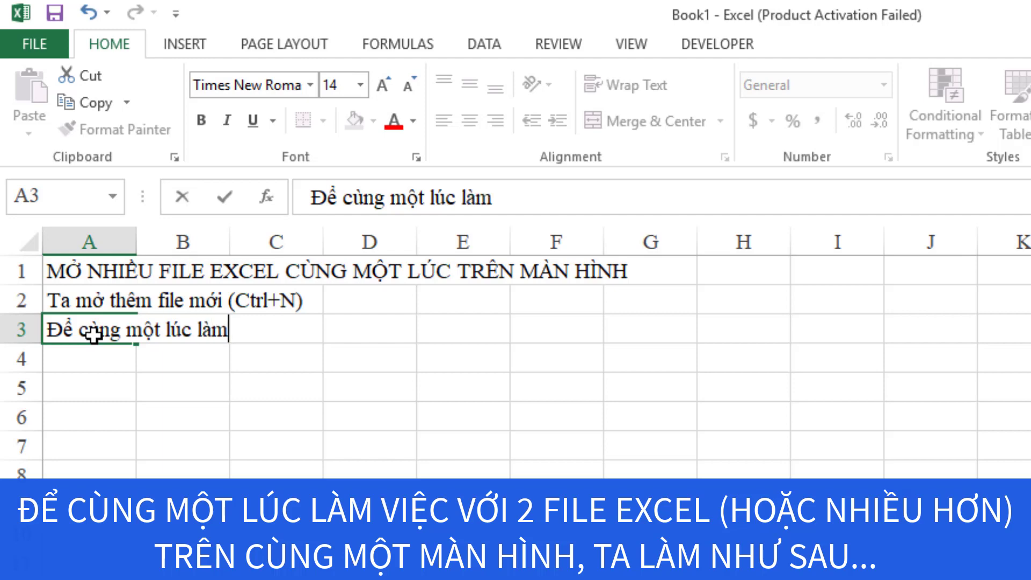
type("viêc")
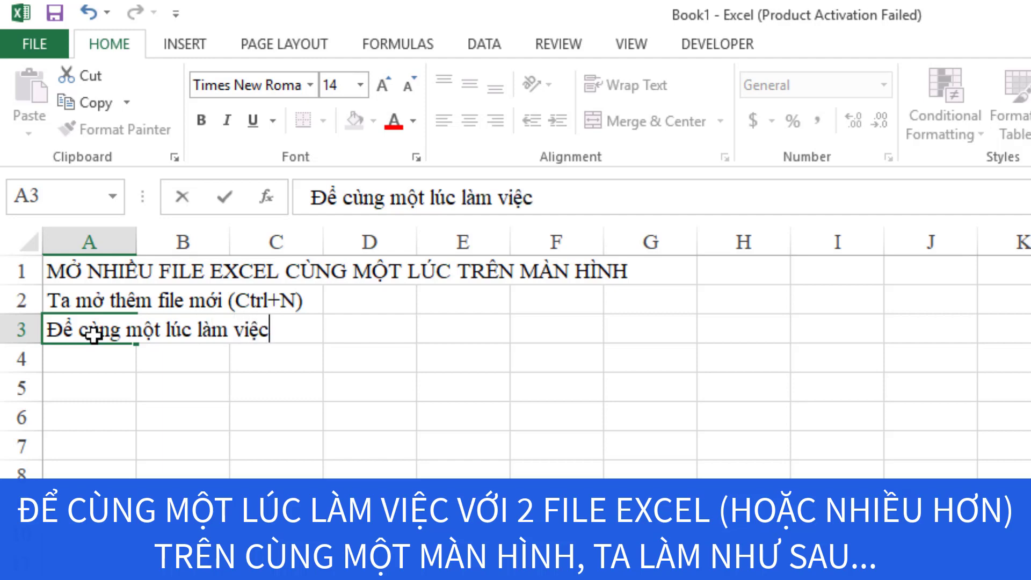
type("vơi")
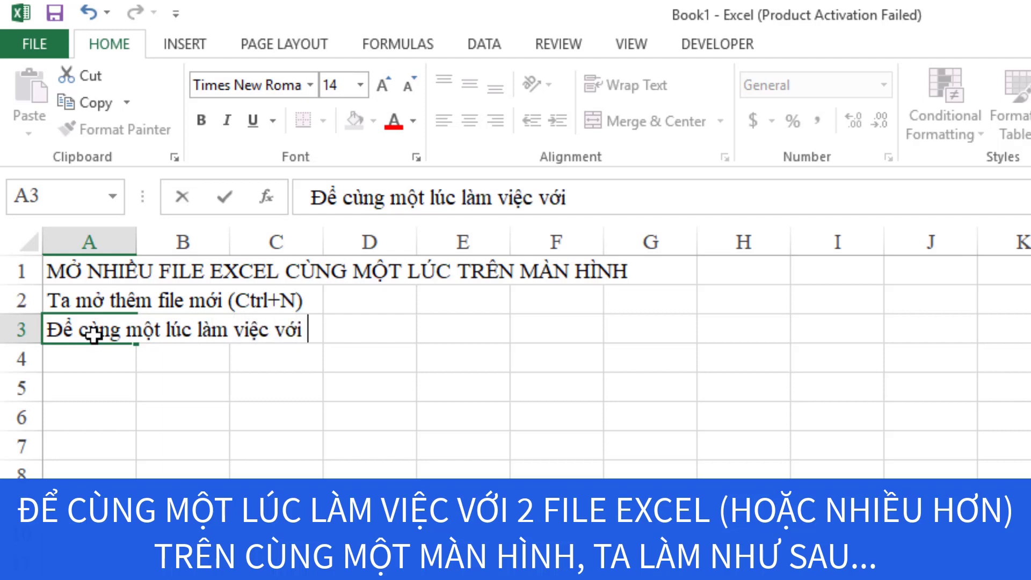
type("hai")
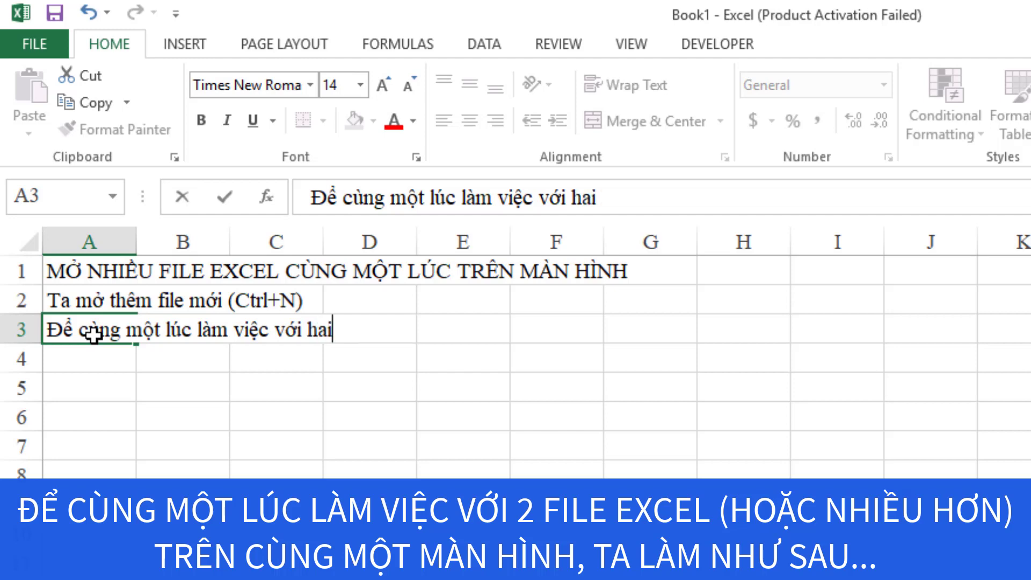
type(" file")
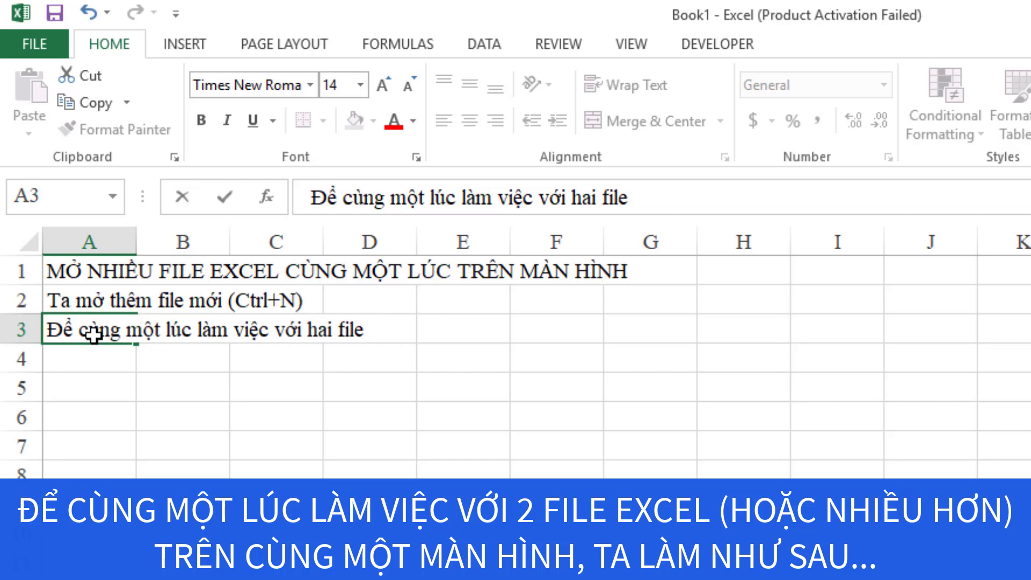
type(" excel")
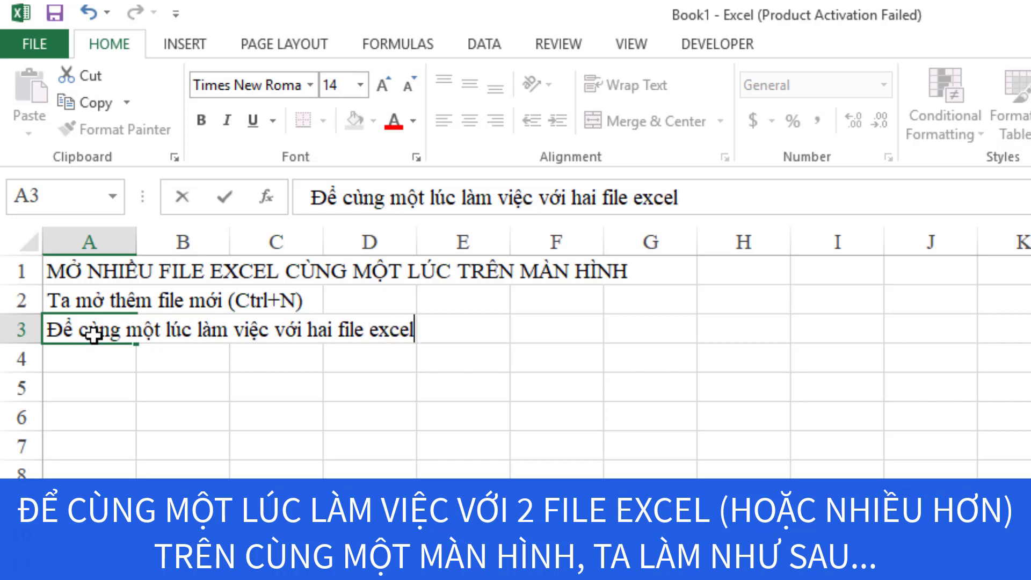
type(" ta")
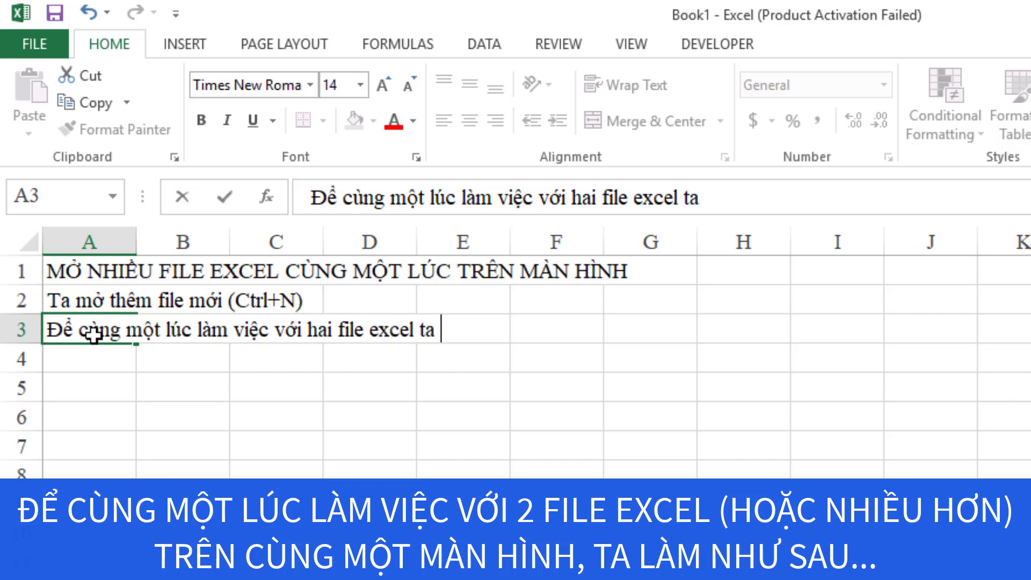
type("lamnhư")
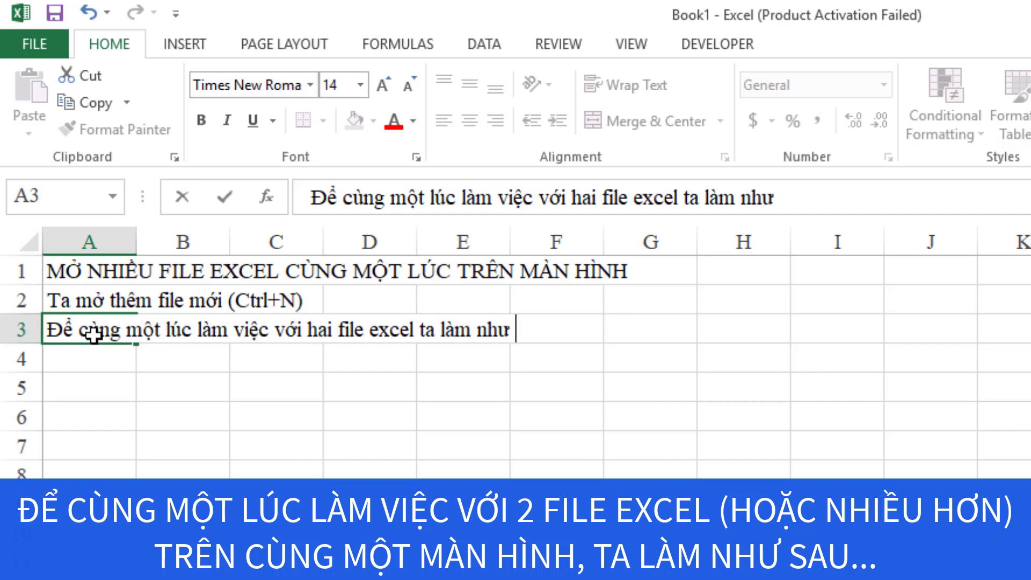
type(" sau")
type("....")
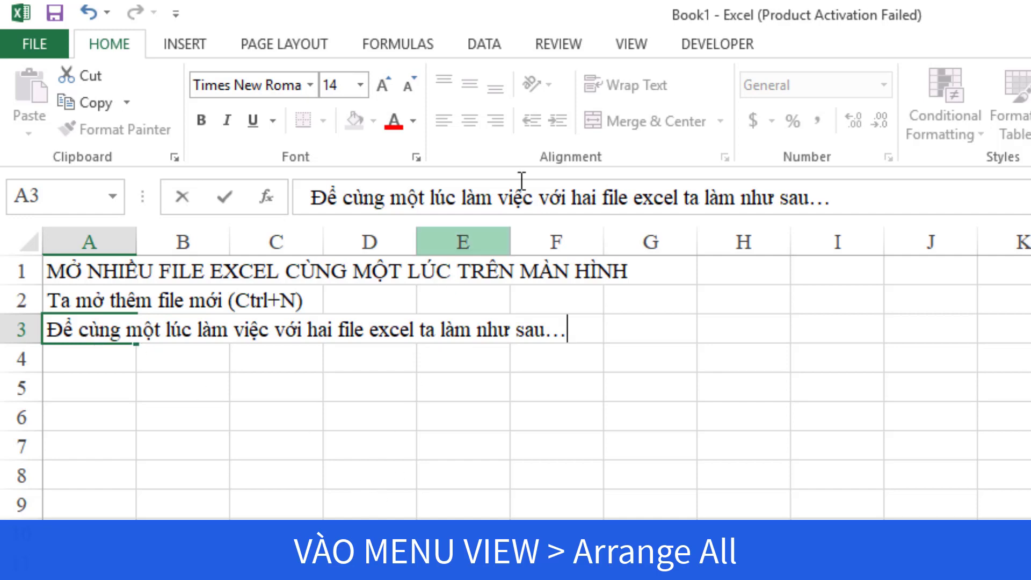
Step: Tile Book1 and Book2 on screen using View > Arrange All > Tiled
left_click(631, 47)
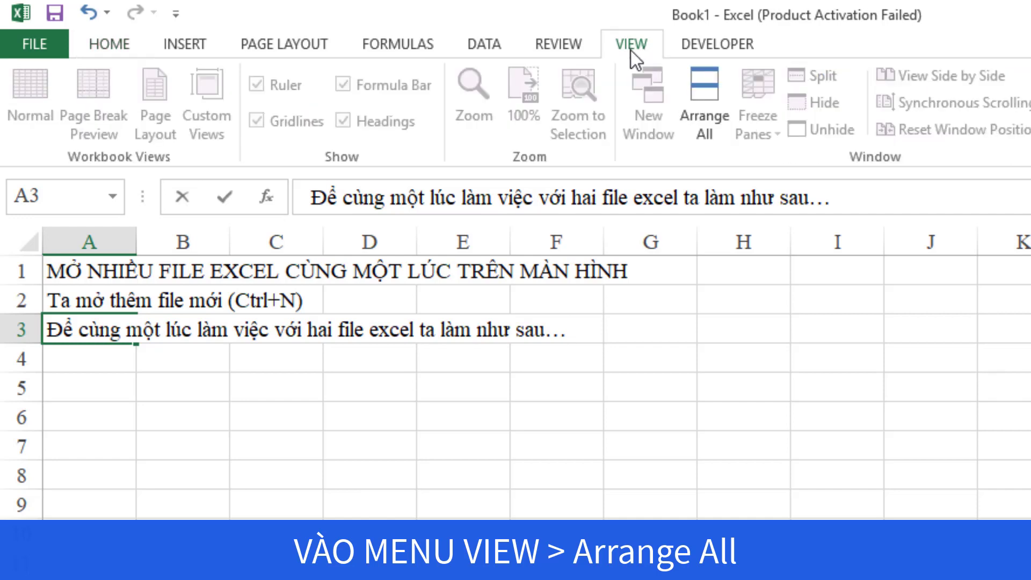
left_click(722, 131)
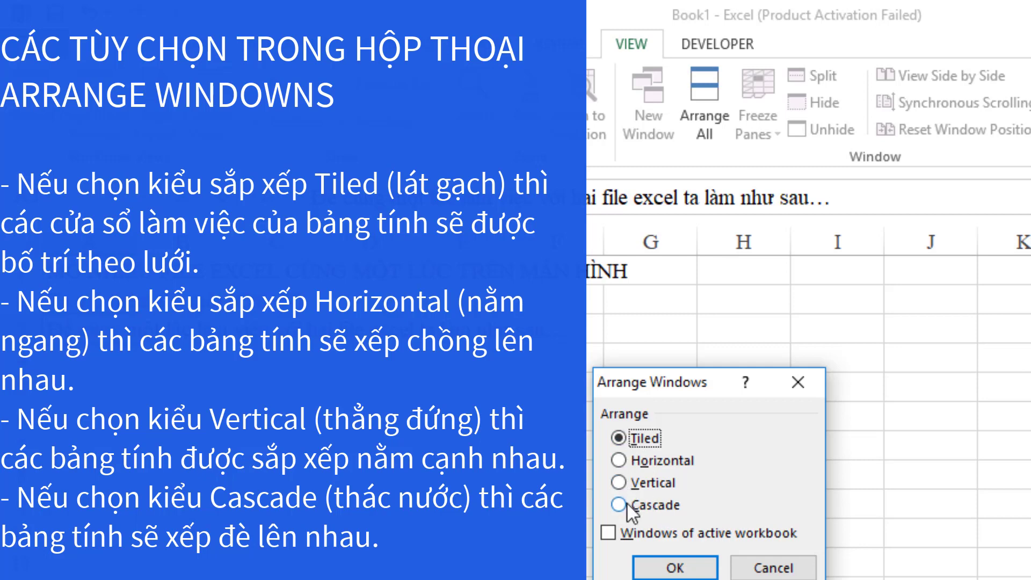
left_click(668, 568)
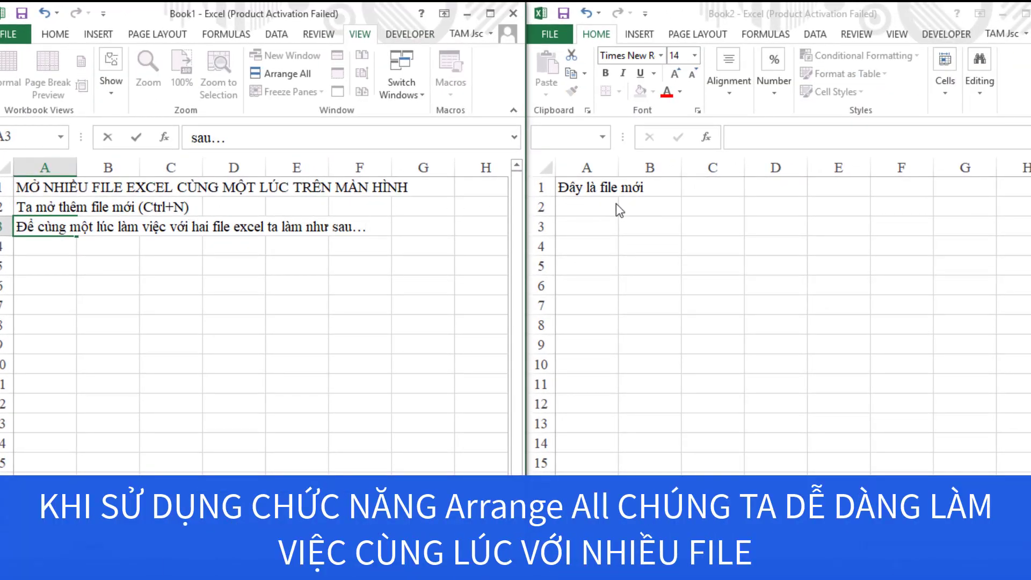
left_click(375, 250)
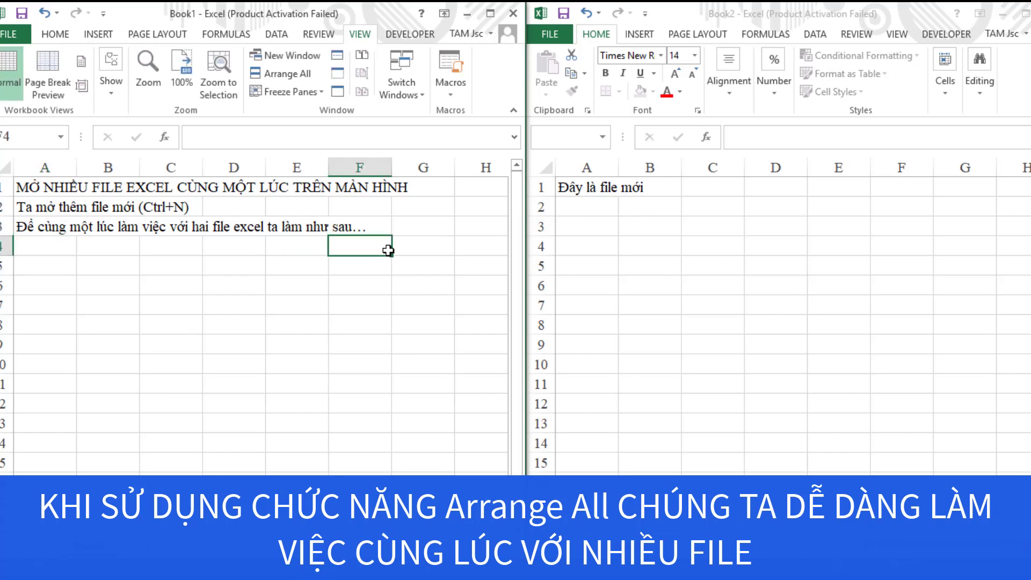
left_click(647, 246)
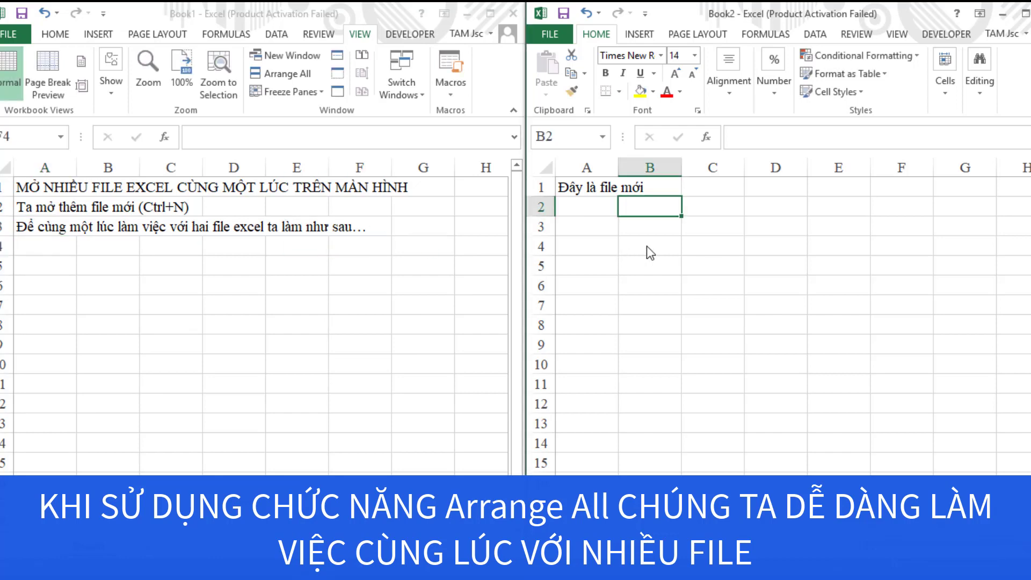
left_click(352, 283)
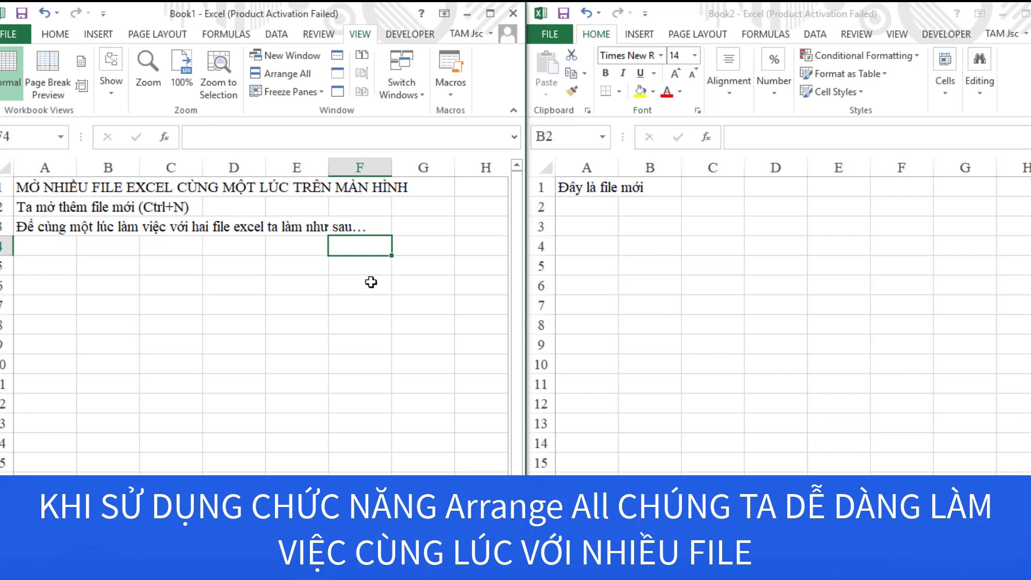
left_click(625, 252)
left_click(382, 263)
left_click(64, 246)
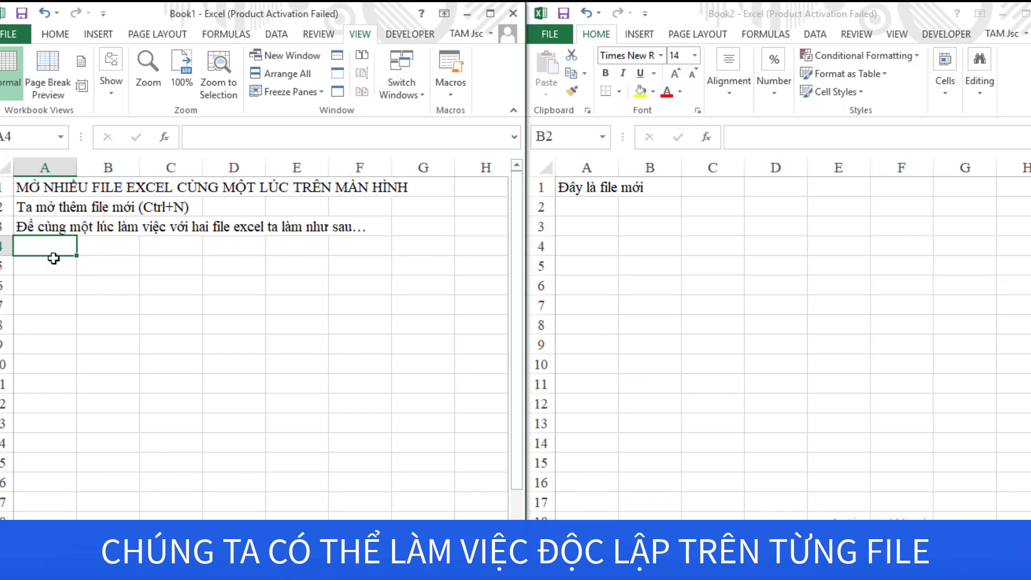
scroll(53, 259, "down", 3)
scroll(74, 283, "down", 2)
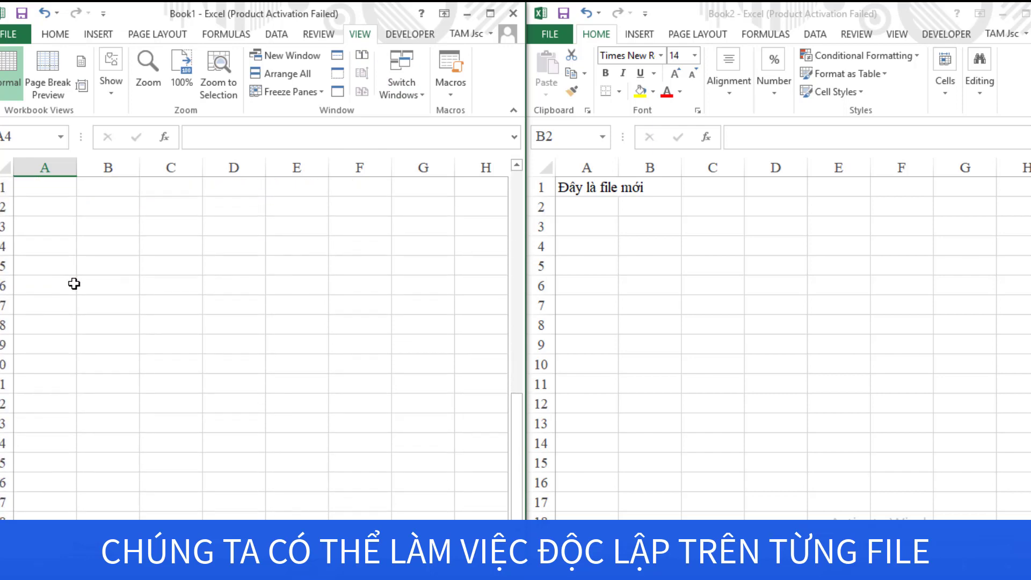
scroll(74, 284, "down", 2)
scroll(74, 285, "up", 1)
scroll(74, 284, "up", 2)
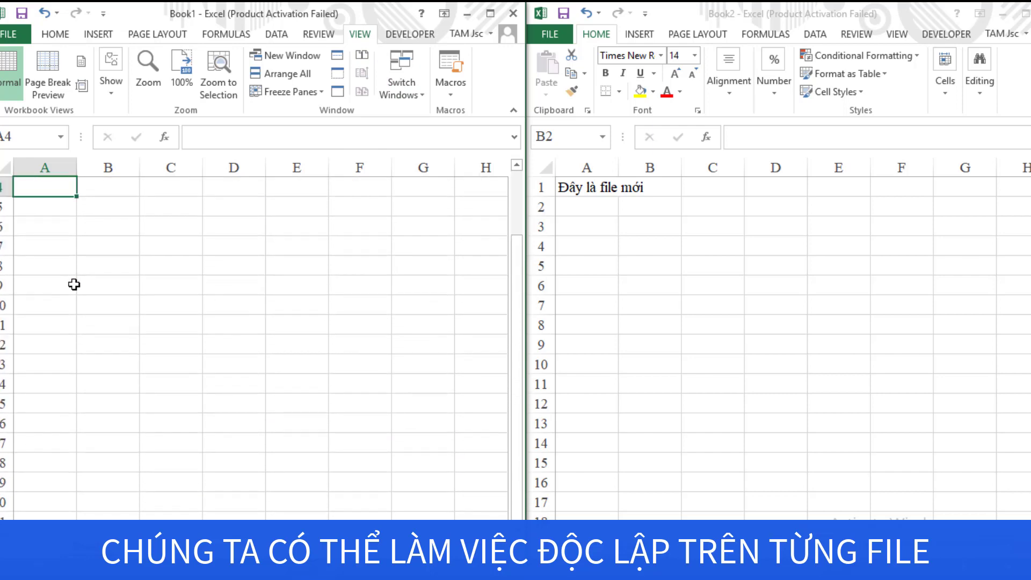
scroll(74, 284, "up", 1)
left_click(667, 243)
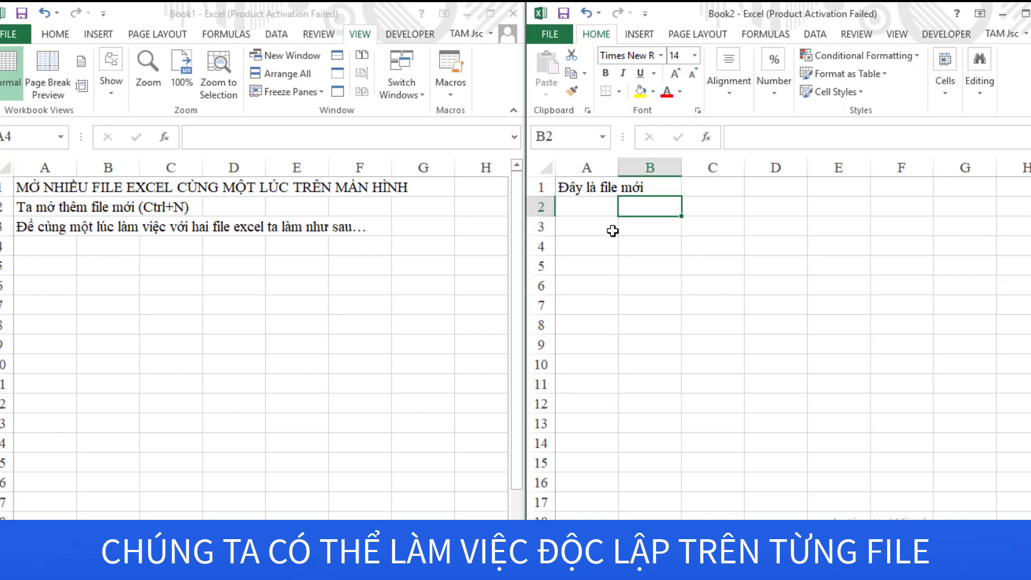
scroll(611, 232, "down", 4)
scroll(611, 232, "down", 3)
scroll(610, 231, "down", 4)
scroll(610, 231, "up", 6)
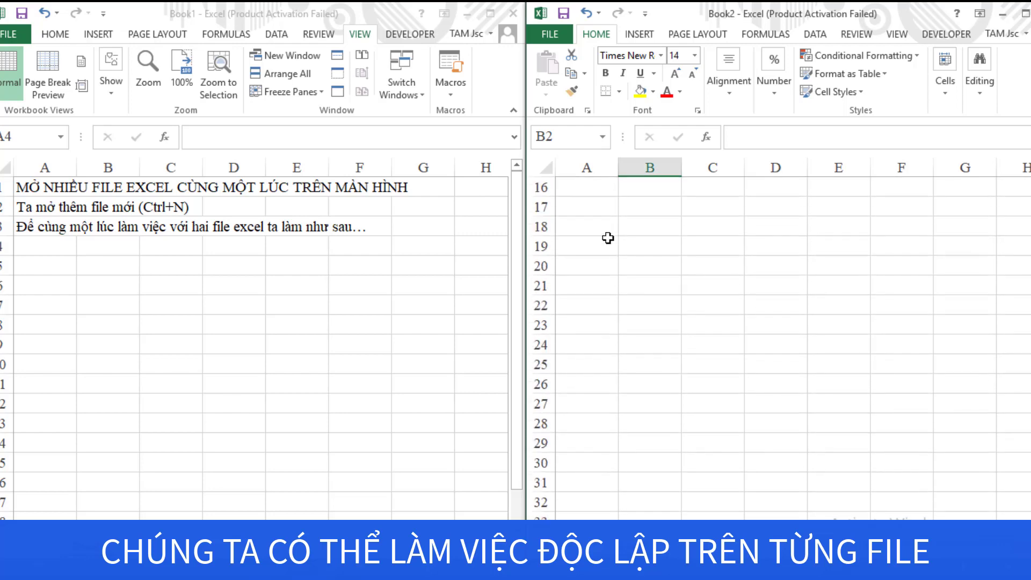
scroll(610, 234, "up", 4)
scroll(608, 238, "up", 1)
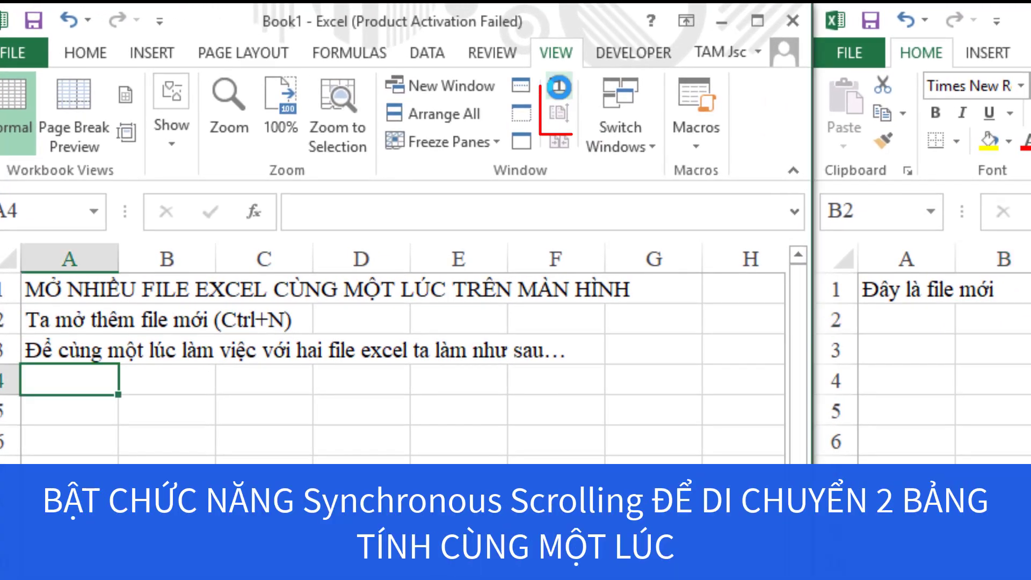
Step: Turn on View Side by Side and Synchronous Scrolling, then scroll both sheets down and back up
left_click(506, 77)
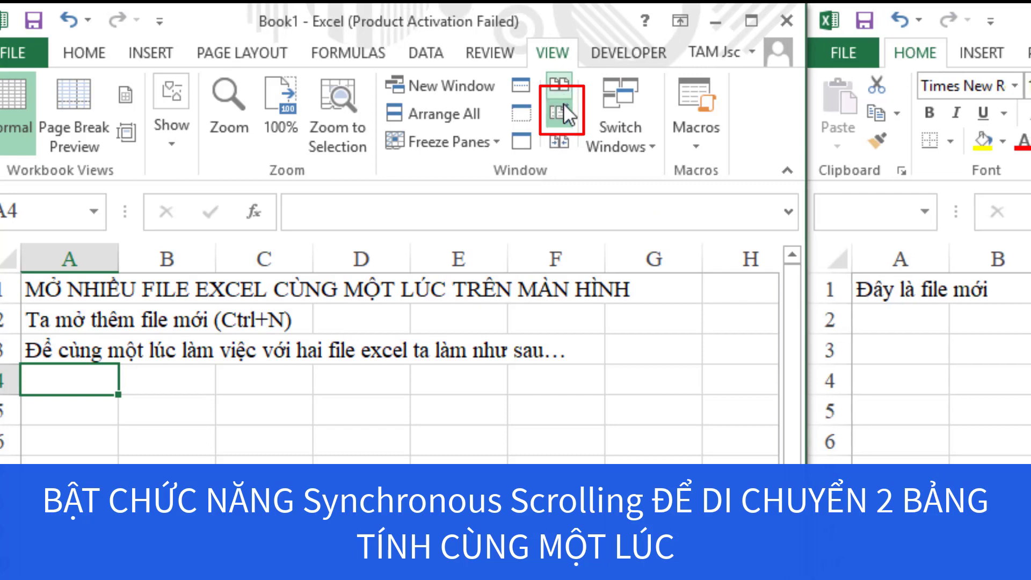
left_click(562, 110)
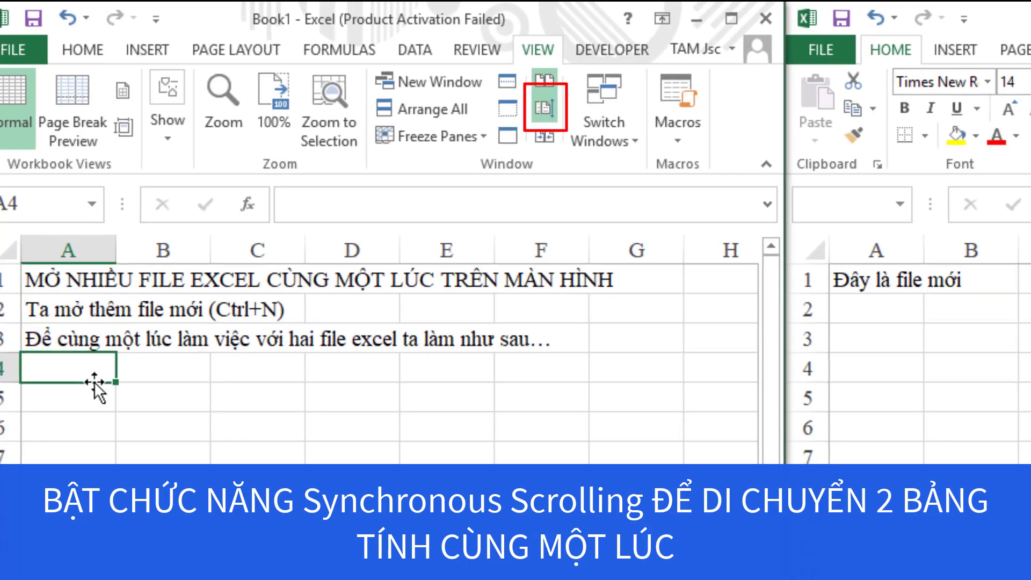
scroll(74, 242, "down", 1)
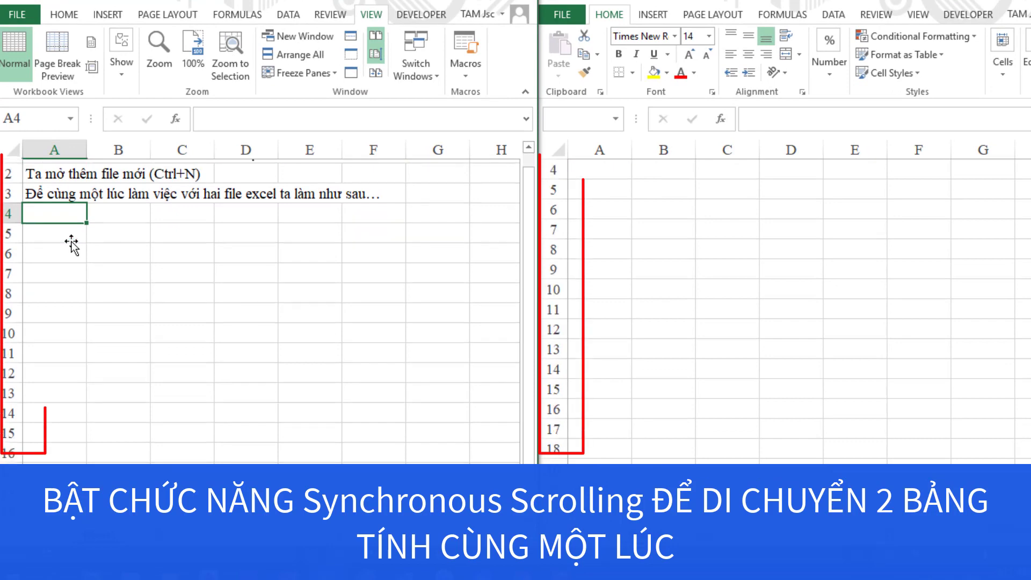
scroll(73, 244, "down", 1)
scroll(71, 244, "down", 2)
scroll(71, 244, "down", 2)
scroll(72, 244, "down", 3)
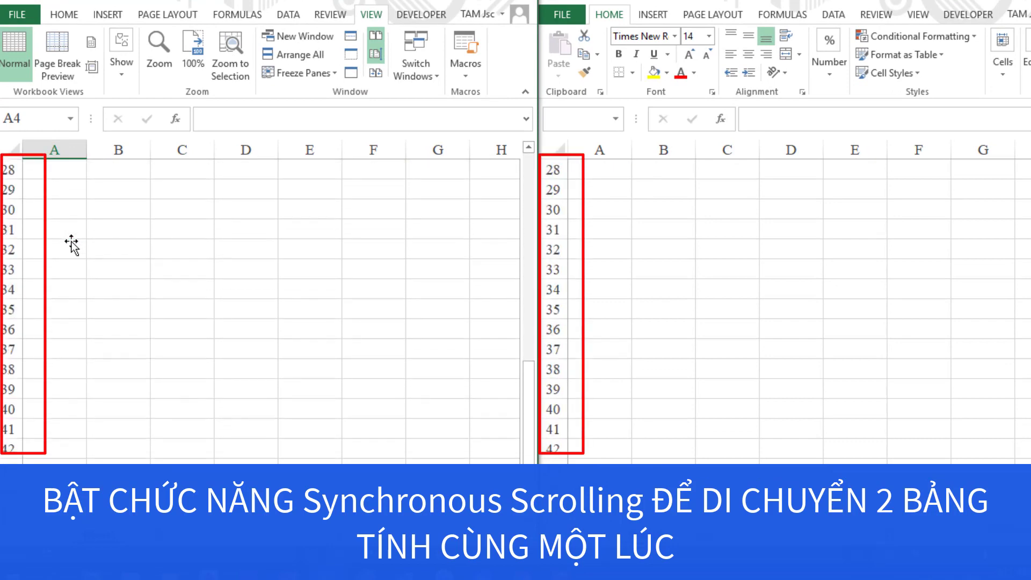
scroll(71, 244, "down", 1)
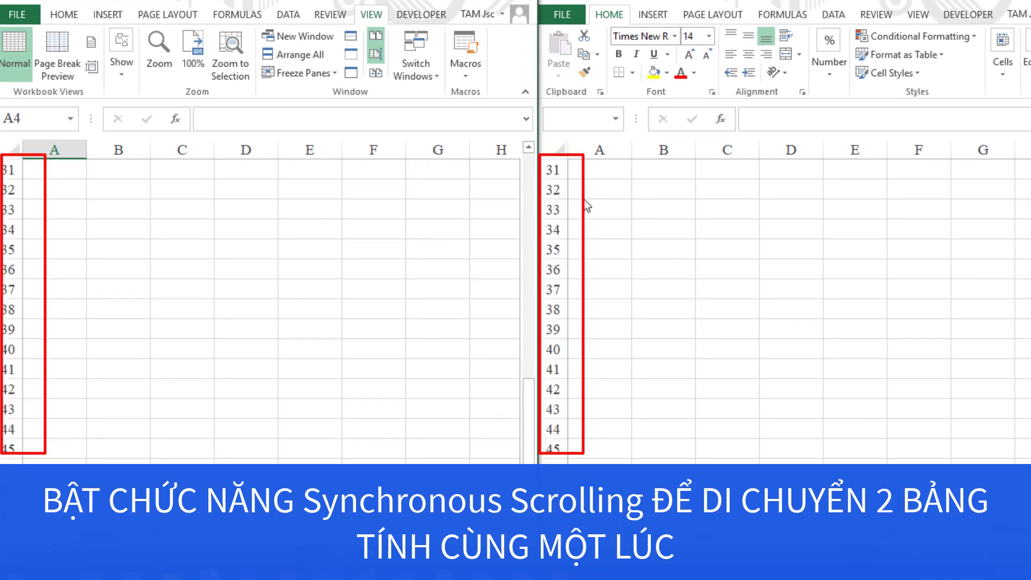
left_click(619, 214)
scroll(644, 251, "up", 3)
scroll(645, 251, "up", 3)
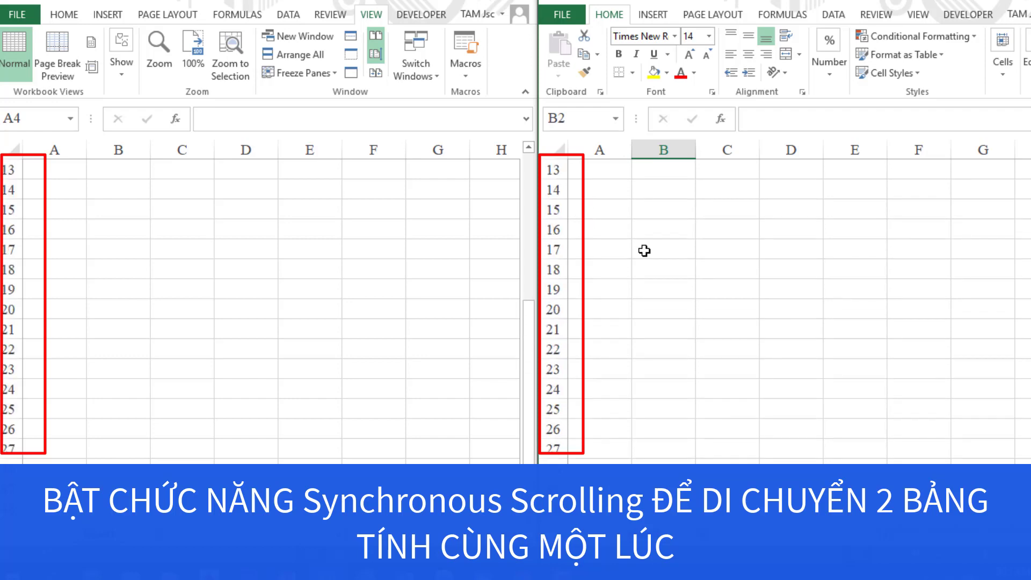
scroll(645, 250, "up", 4)
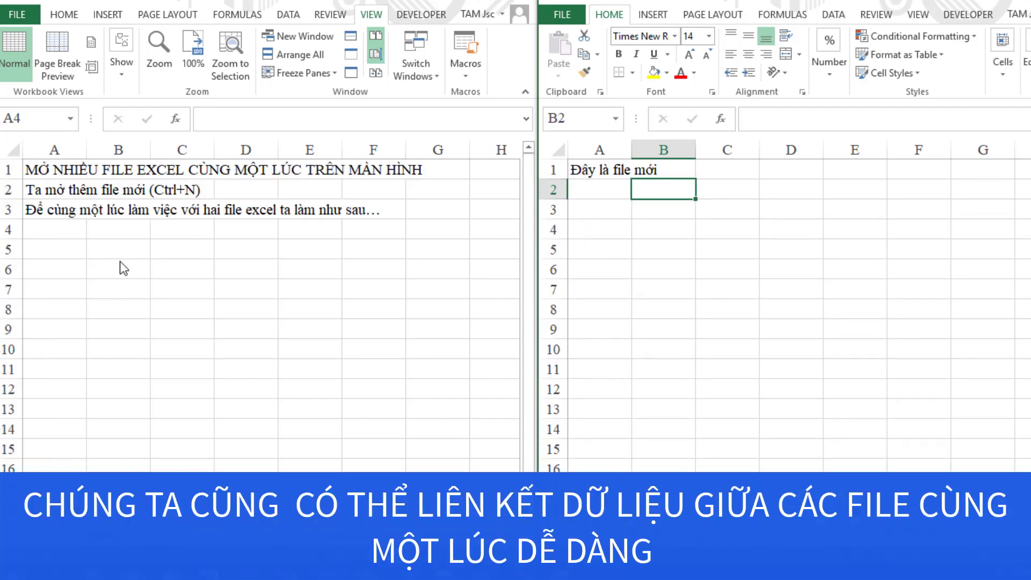
Step: Add the headers 'Khối lượng' in A5 and 'Đơn giá' in C5 of Book1
left_click(52, 231)
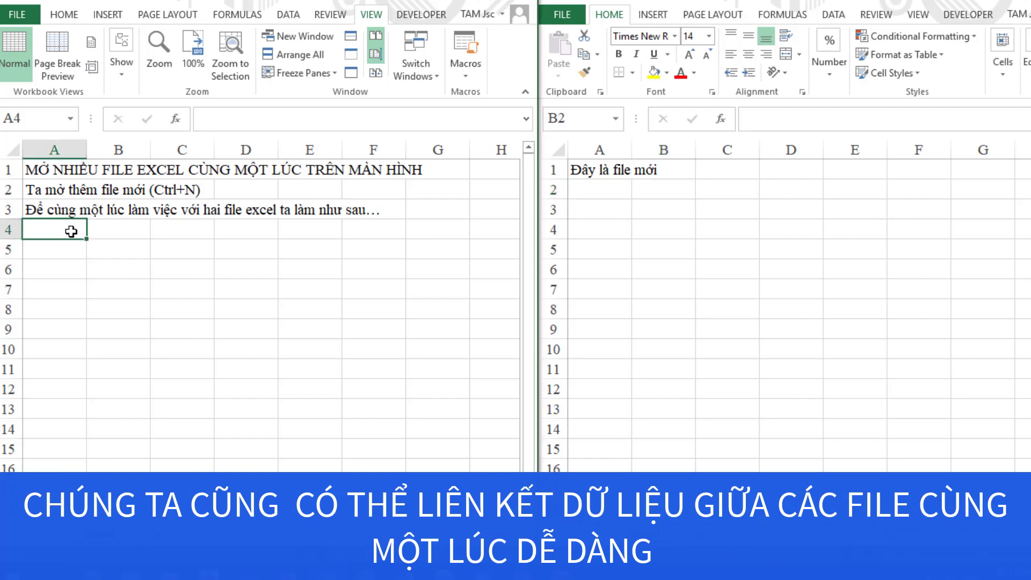
left_click(63, 247)
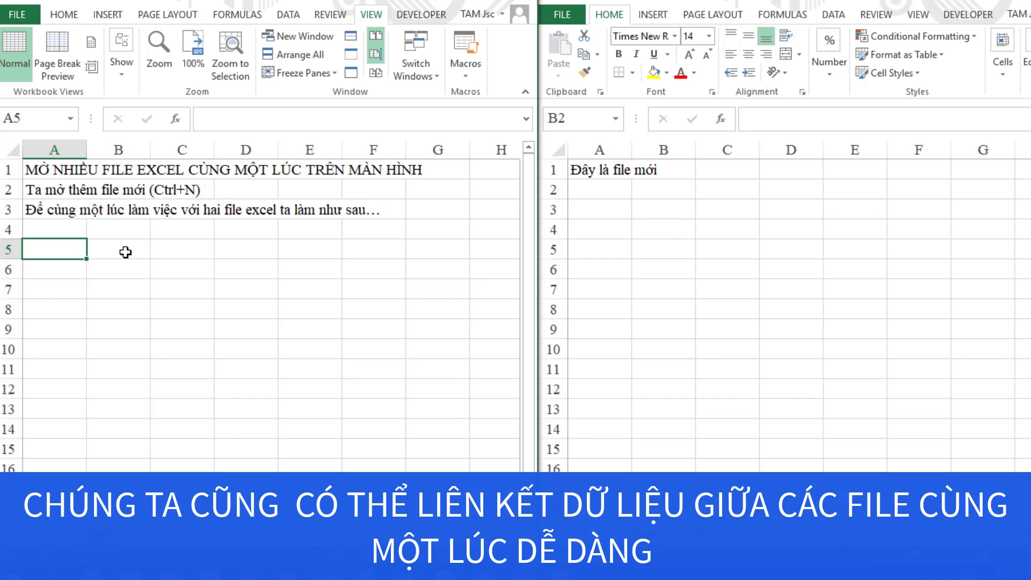
type("Khối lượng")
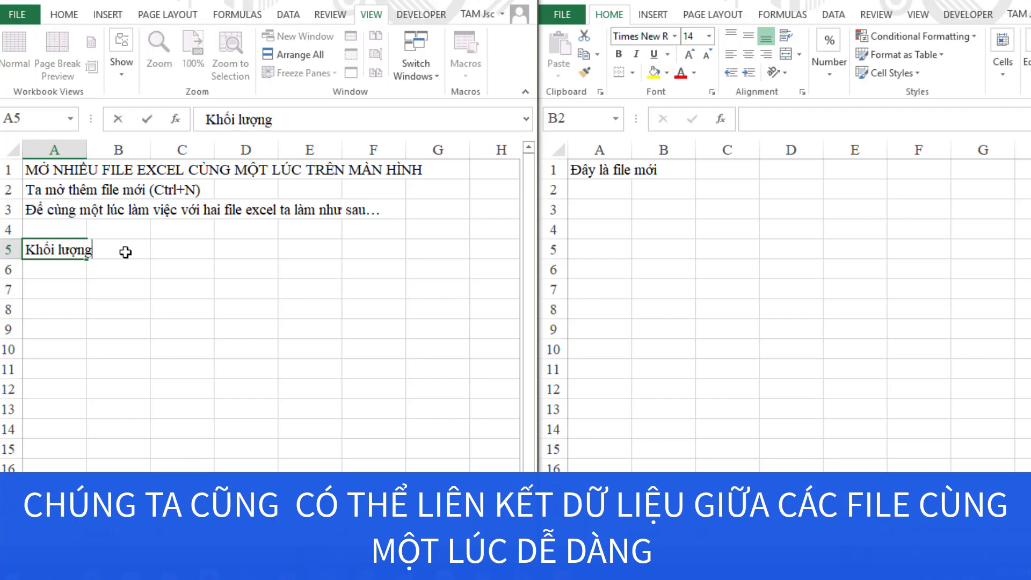
left_click(129, 266)
left_click(173, 249)
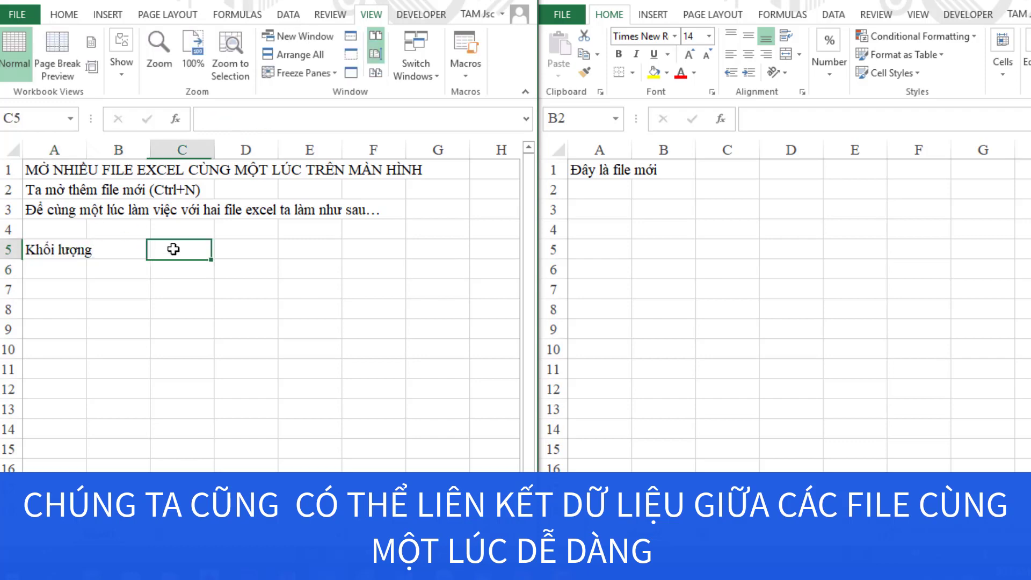
type("Đ")
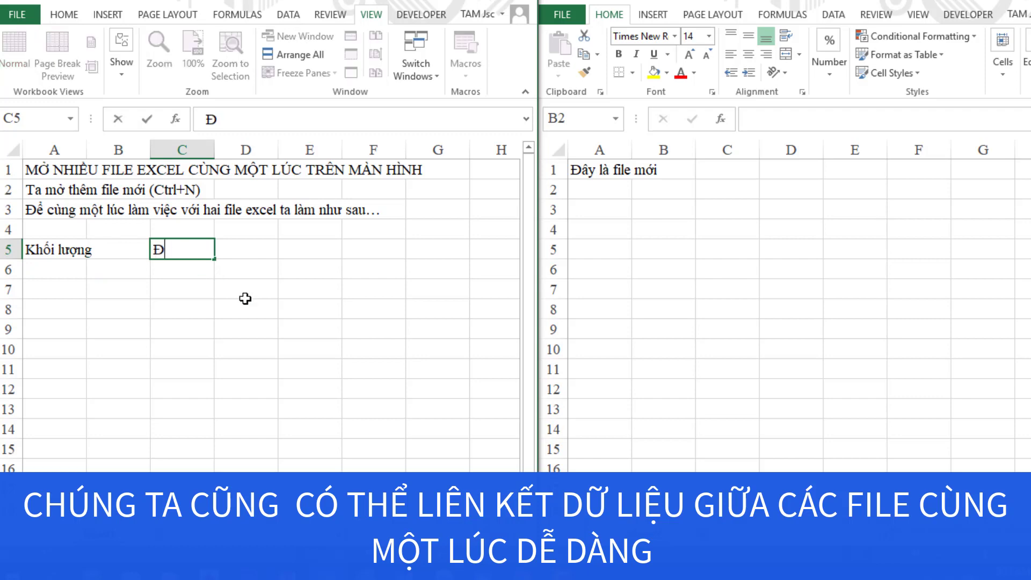
type("ơn giá")
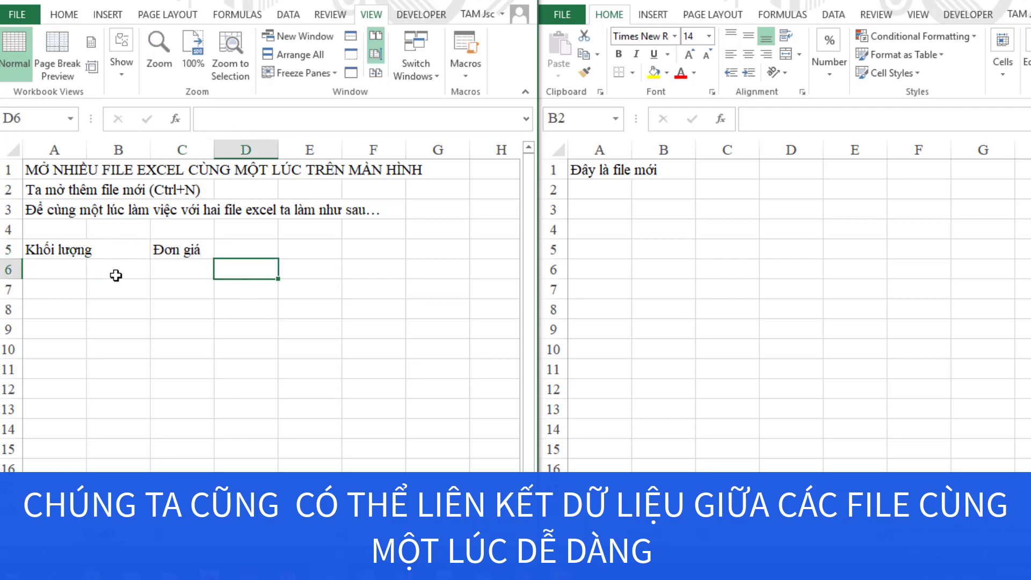
Step: Enter quantity 10 in A6 and unit price 150000 in C6
left_click(63, 273)
type("10")
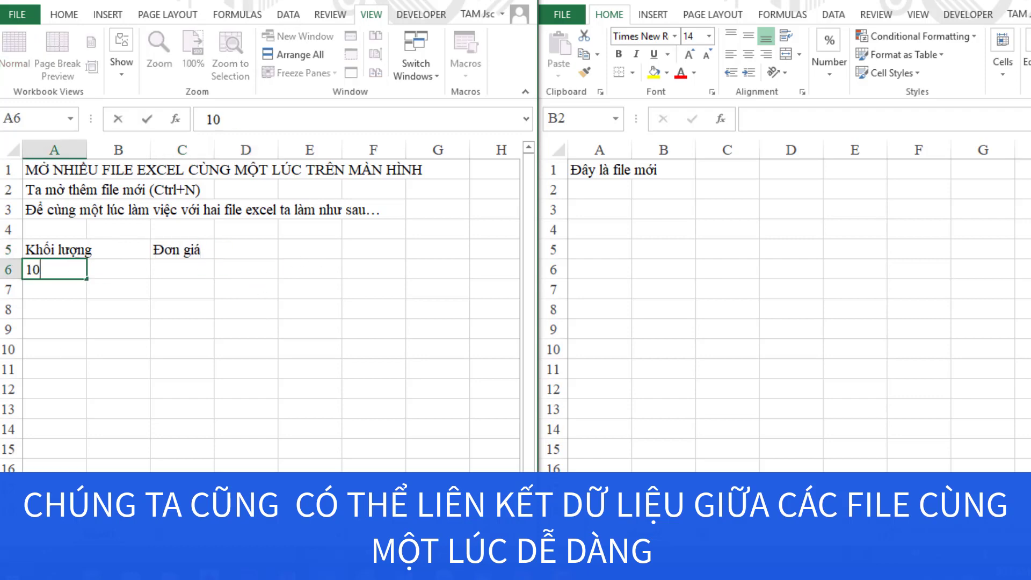
left_click(166, 269)
type("150000")
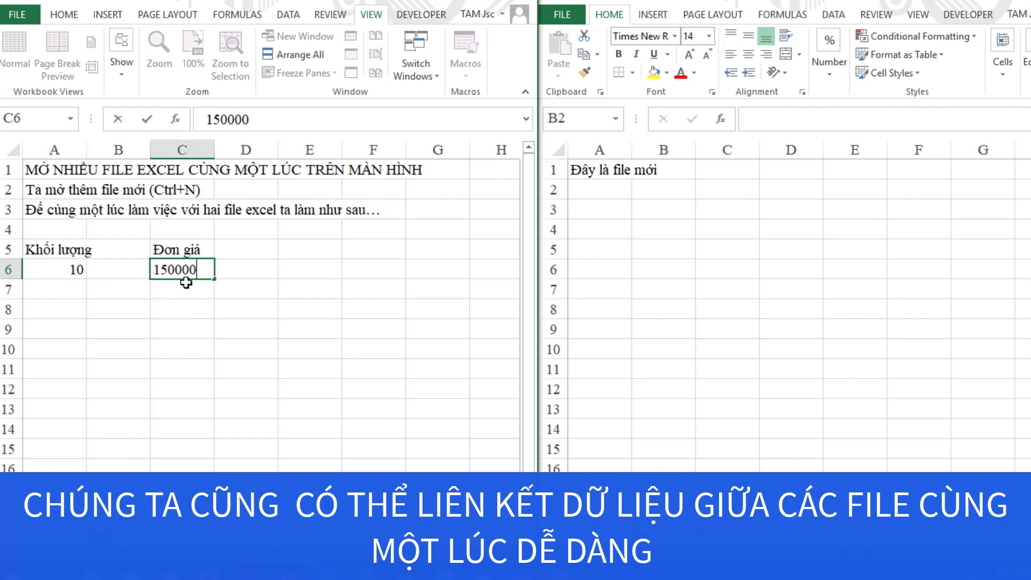
left_click(207, 302)
left_click(570, 248)
Step: In Book2, add 'Thành tiền' in A5 and formula =[Book1]Sheet1!$A$6*[Book1]Sheet1!$C$6 in A6
left_click(603, 249)
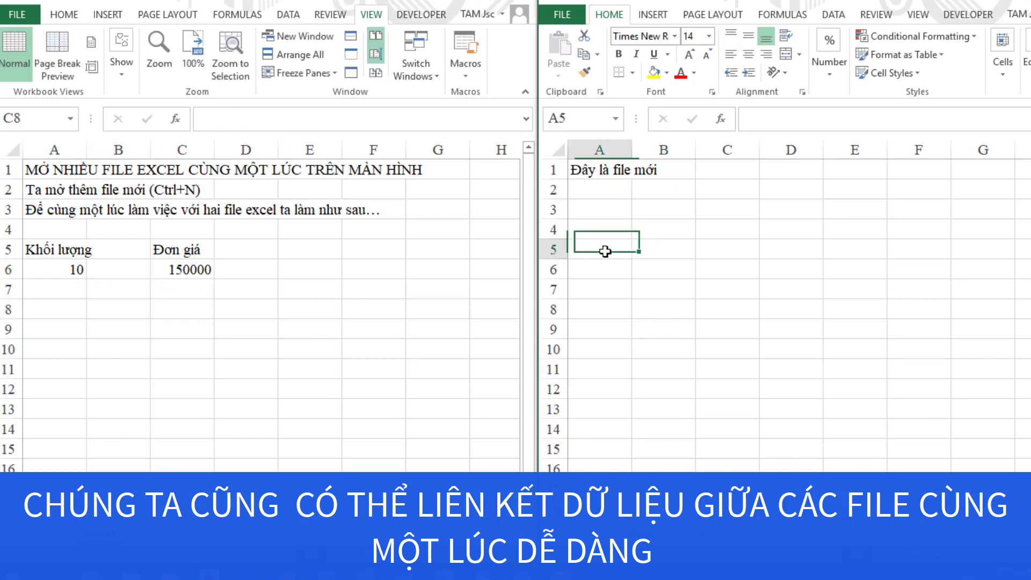
type("Thanh tiền")
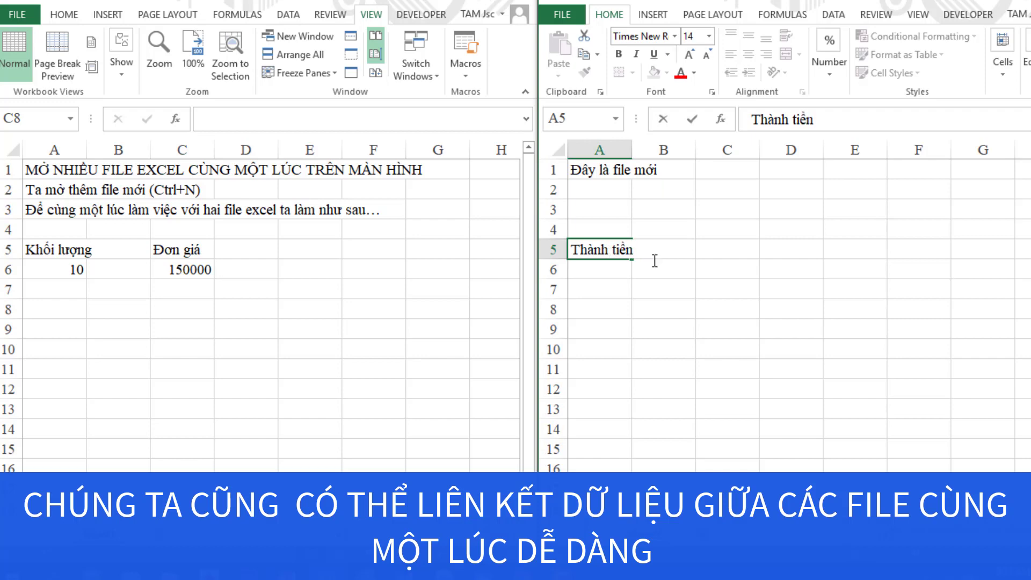
left_click(595, 268)
type("=")
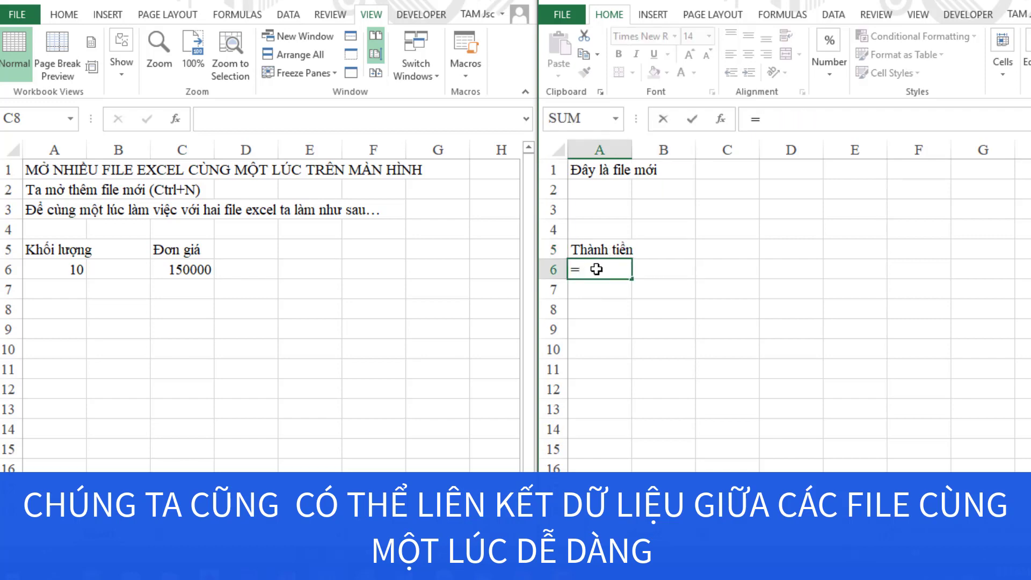
left_click(68, 269)
type("*")
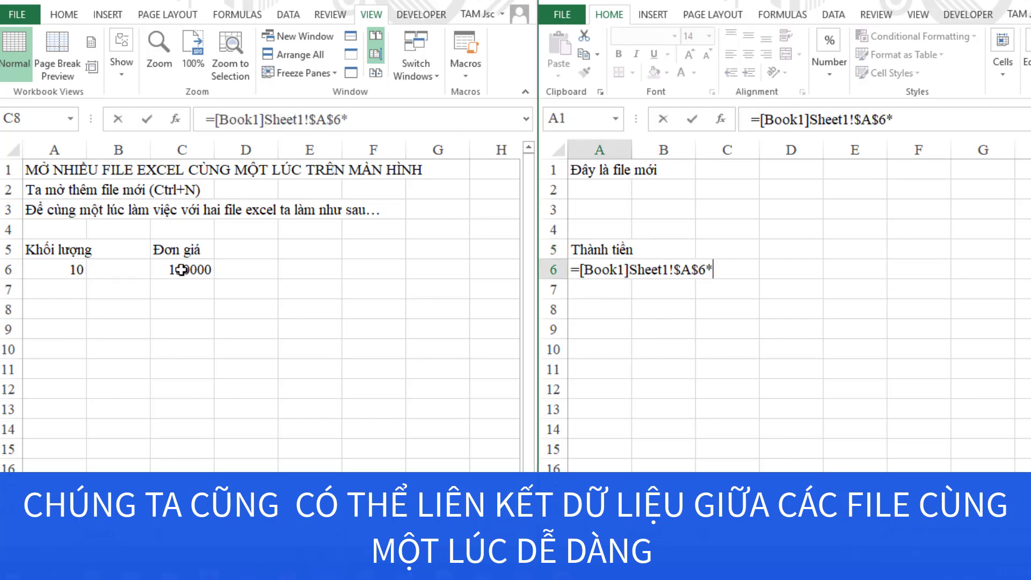
left_click(175, 269)
key("Return")
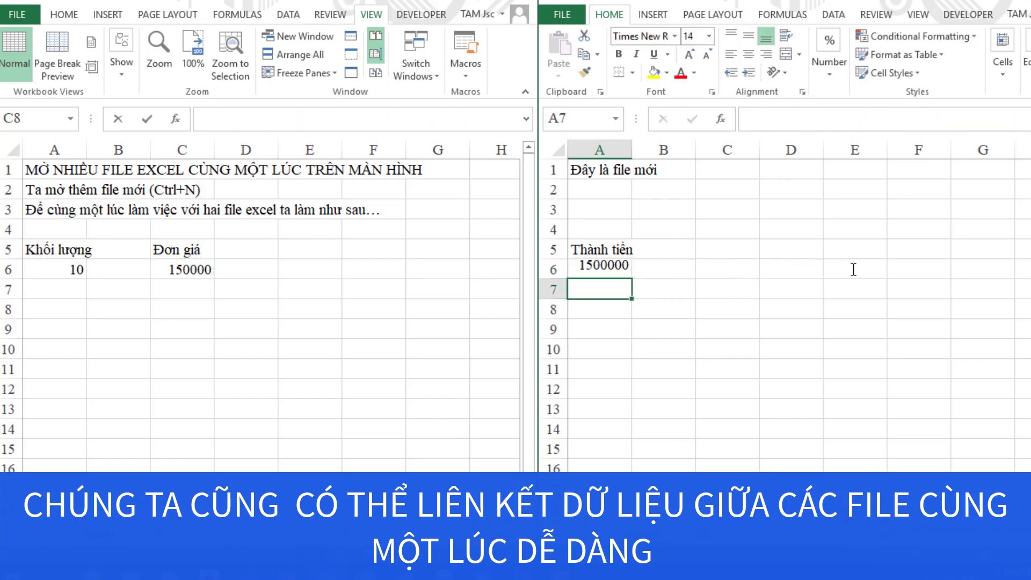
Step: Change Book1's quantity in A6 to 35
left_click(76, 269)
type("35")
key("Return")
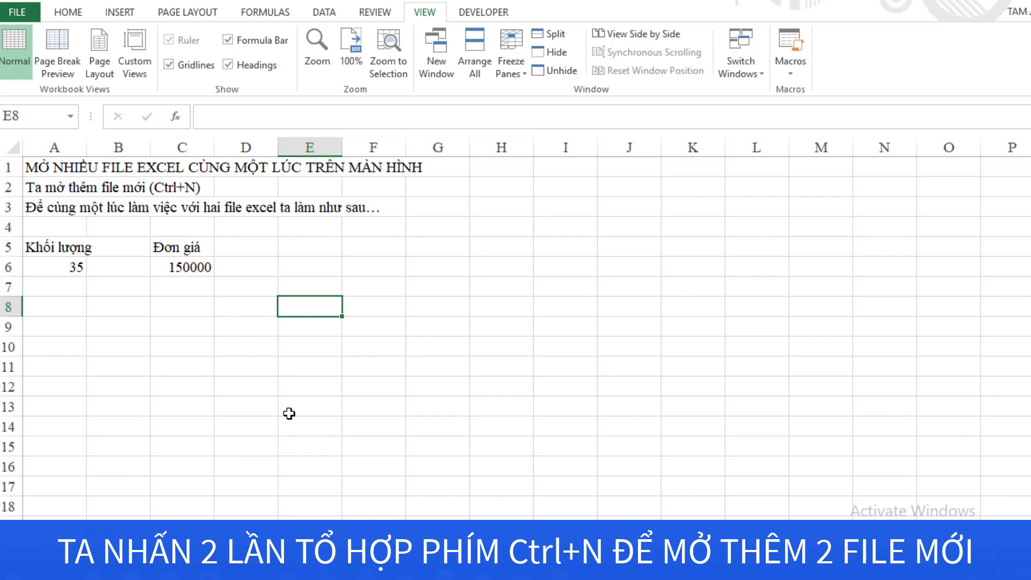
Step: Add new blank workbooks Book3 and Book4 with Ctrl+N, then return to Book1
key("ctrl+n")
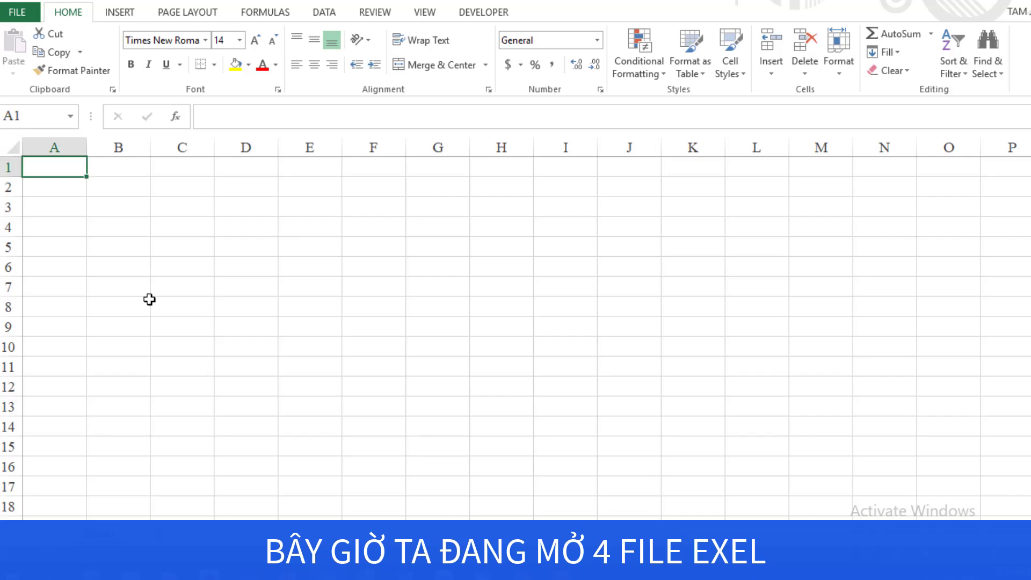
mouse_move(325, 574)
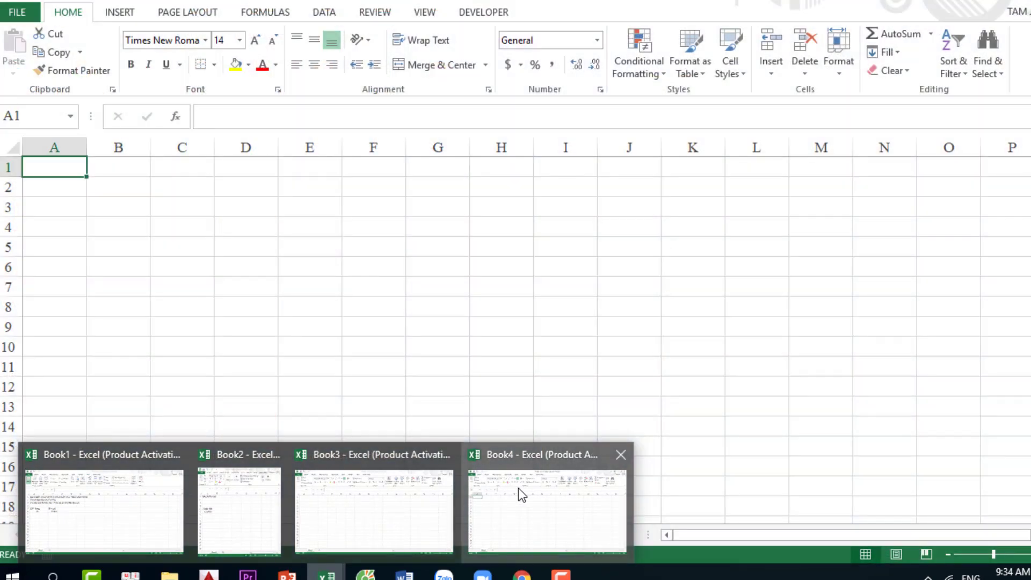
left_click(450, 388)
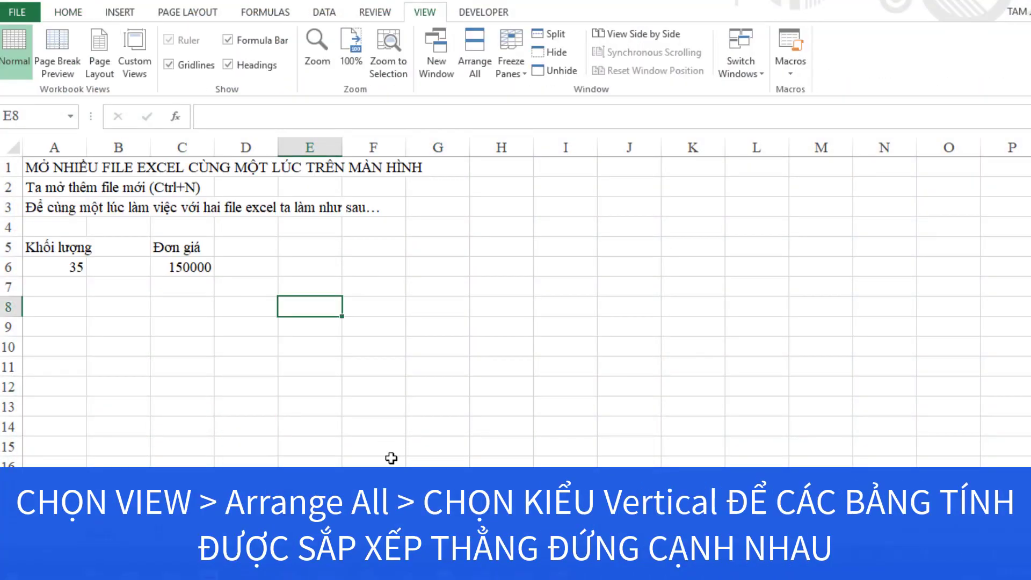
Step: Arrange all four workbook windows vertically side by side
left_click(483, 68)
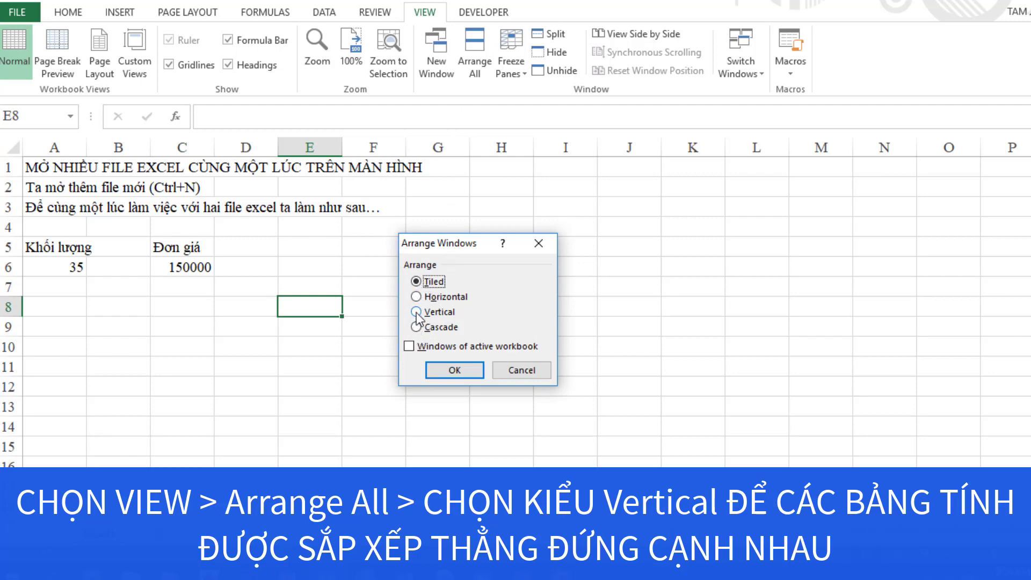
left_click(417, 313)
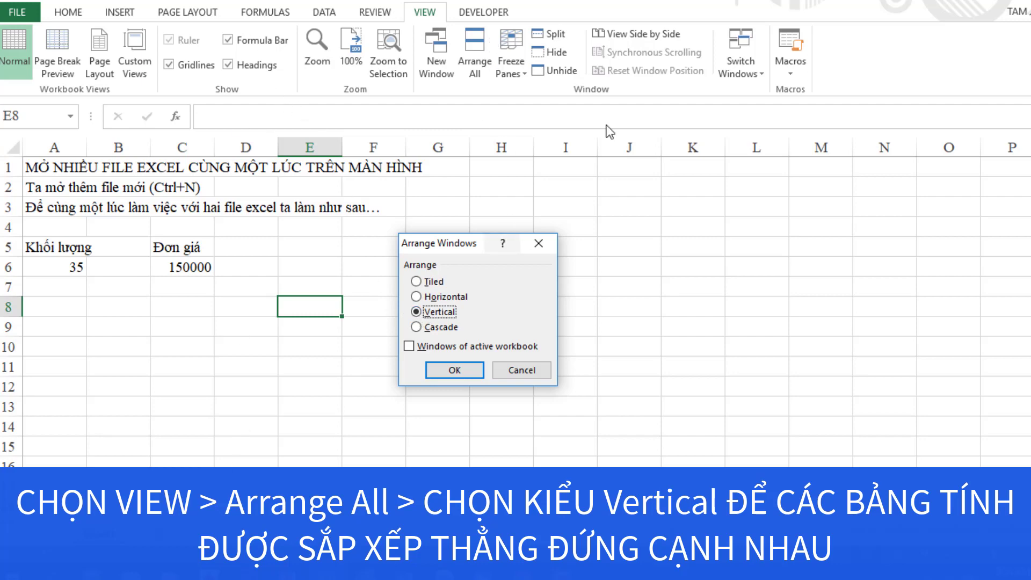
left_click(454, 370)
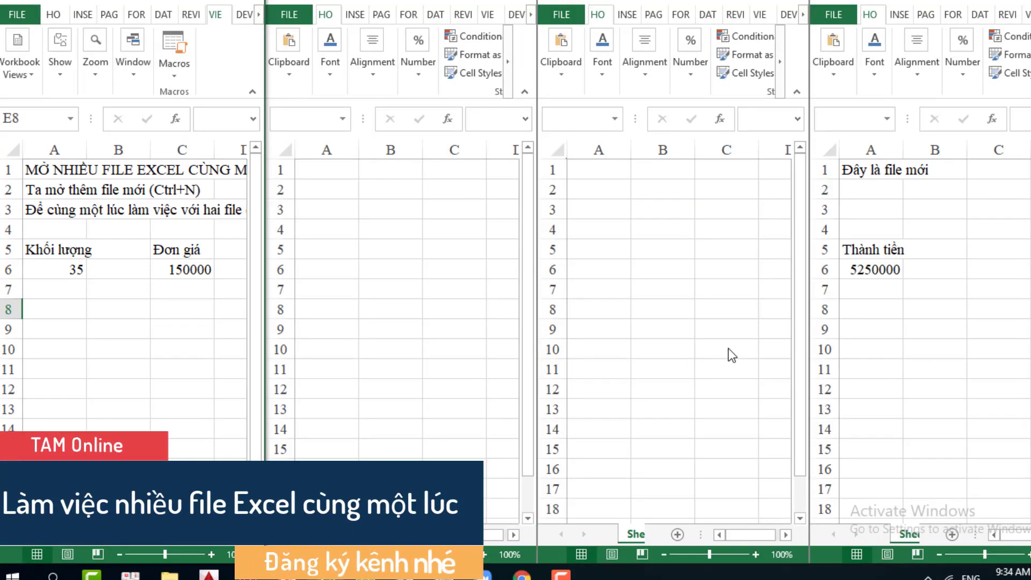
Step: Activate each of the four workbook windows in turn, left to right
left_click(177, 376)
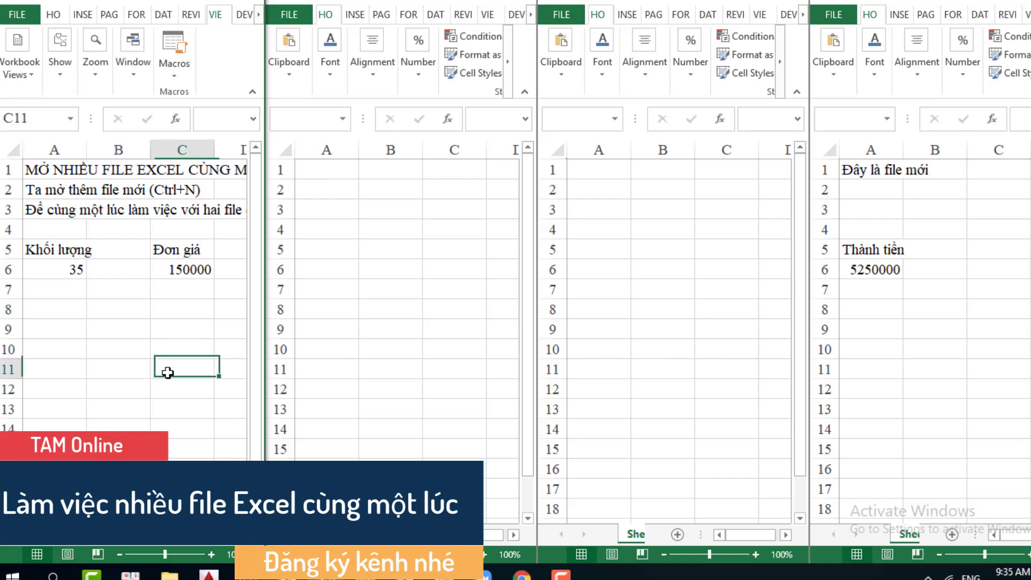
left_click(427, 341)
left_click(665, 328)
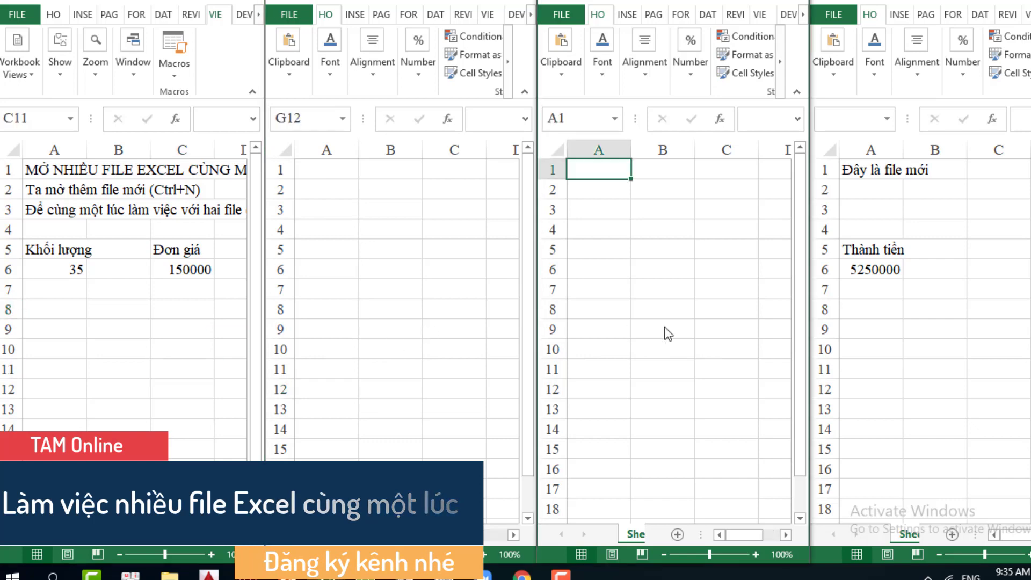
left_click(889, 340)
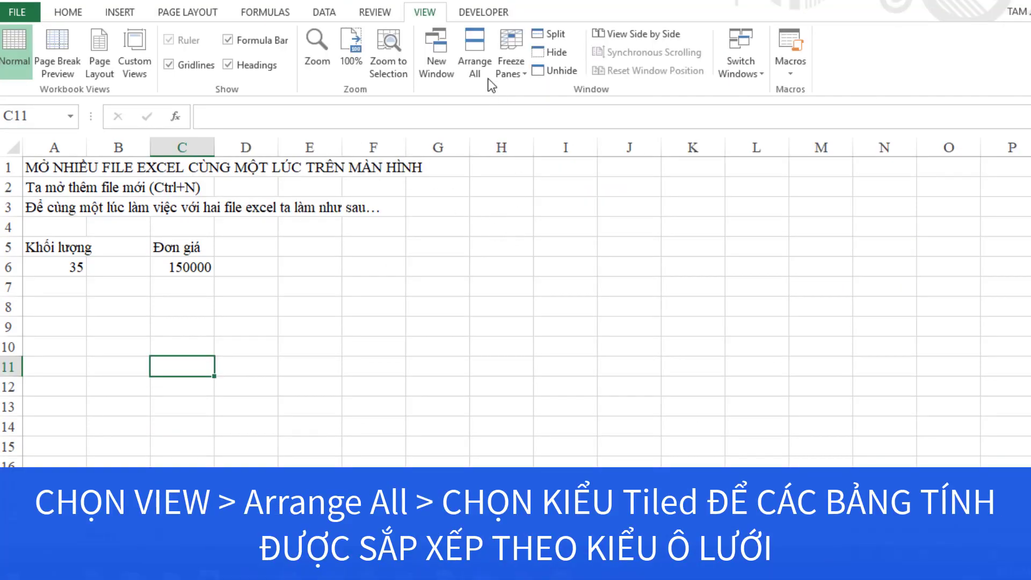
Step: Arrange all four workbooks with the Tiled option
left_click(481, 65)
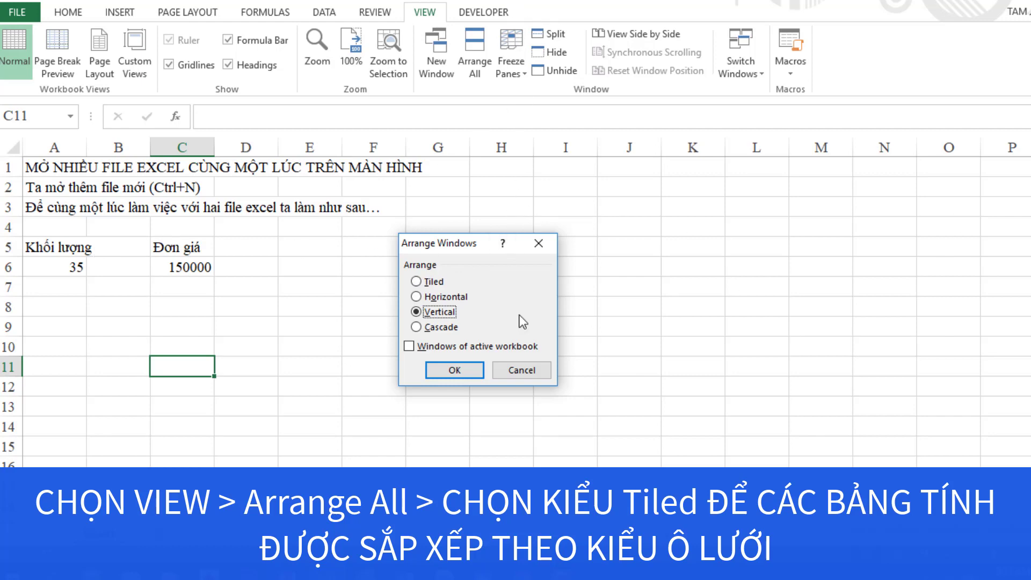
left_click(416, 282)
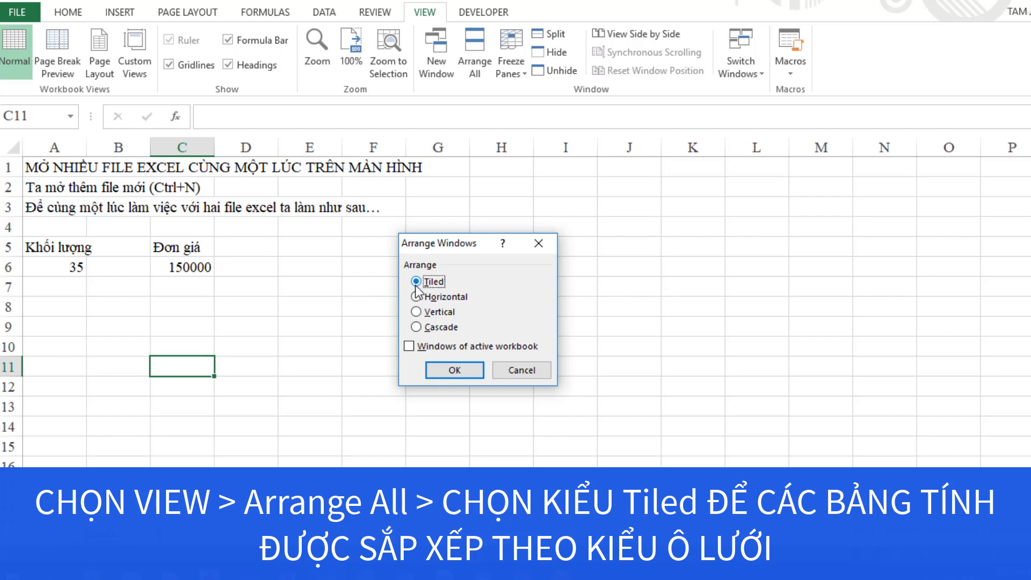
left_click(455, 369)
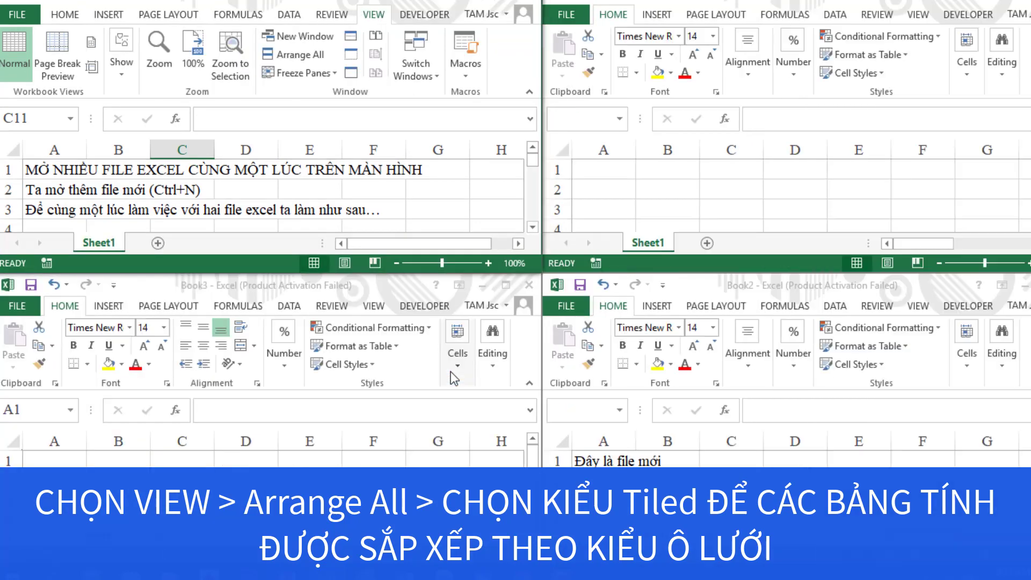
Step: Activate the top-left and top-right workbook windows and scroll through each
left_click(368, 190)
scroll(371, 191, "down", 2)
scroll(373, 192, "down", 2)
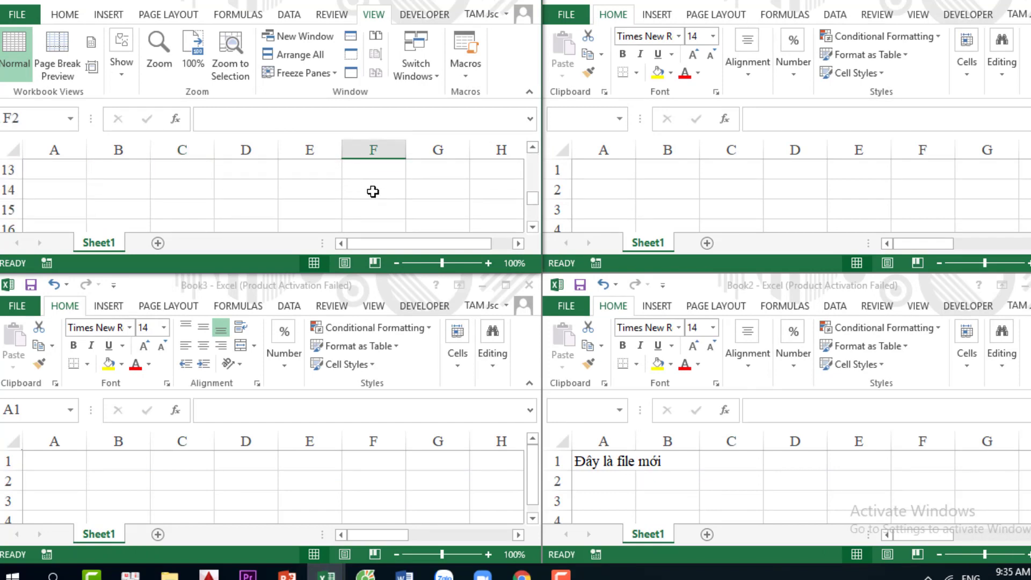
scroll(373, 192, "down", 3)
scroll(376, 191, "up", 3)
left_click(625, 191)
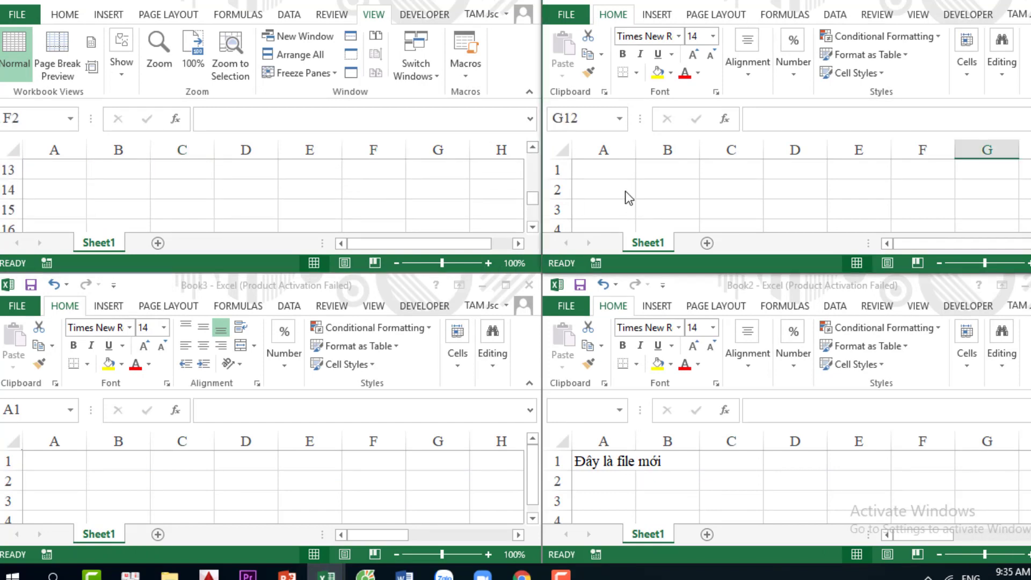
scroll(625, 192, "down", 3)
scroll(626, 190, "up", 3)
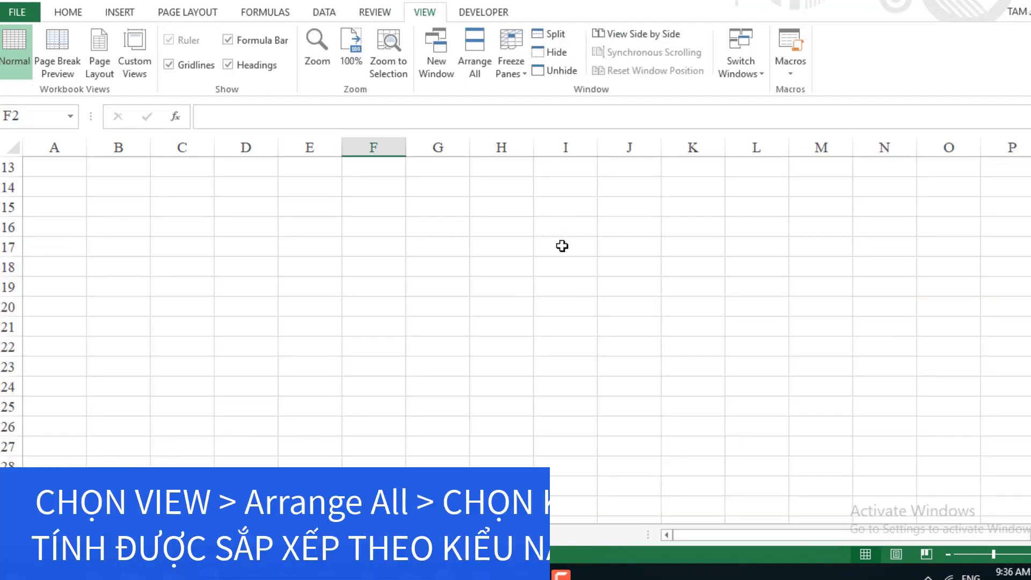
Step: Arrange the workbooks Horizontal, then maximize Book1 to fill the screen
left_click(473, 56)
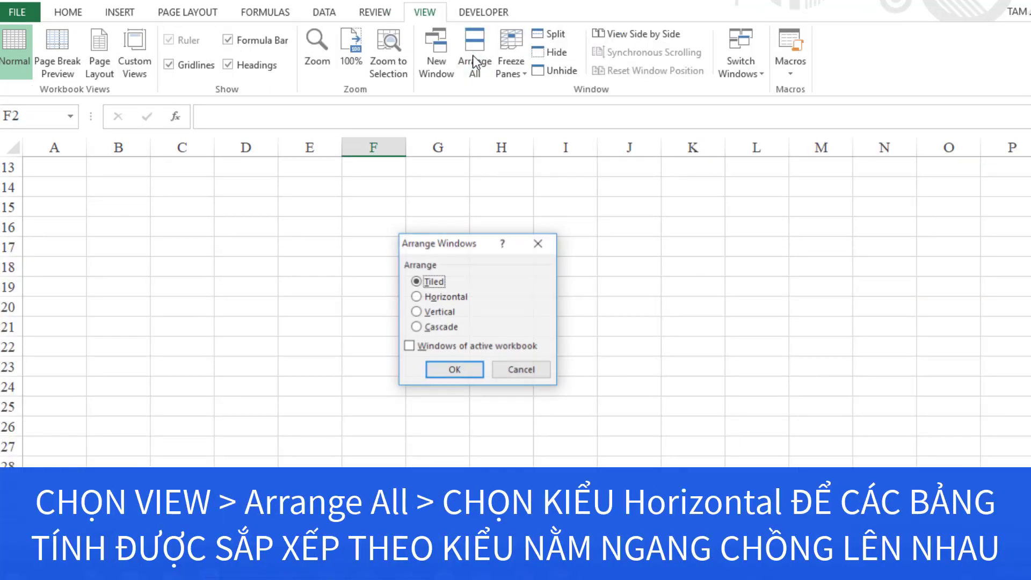
left_click(417, 298)
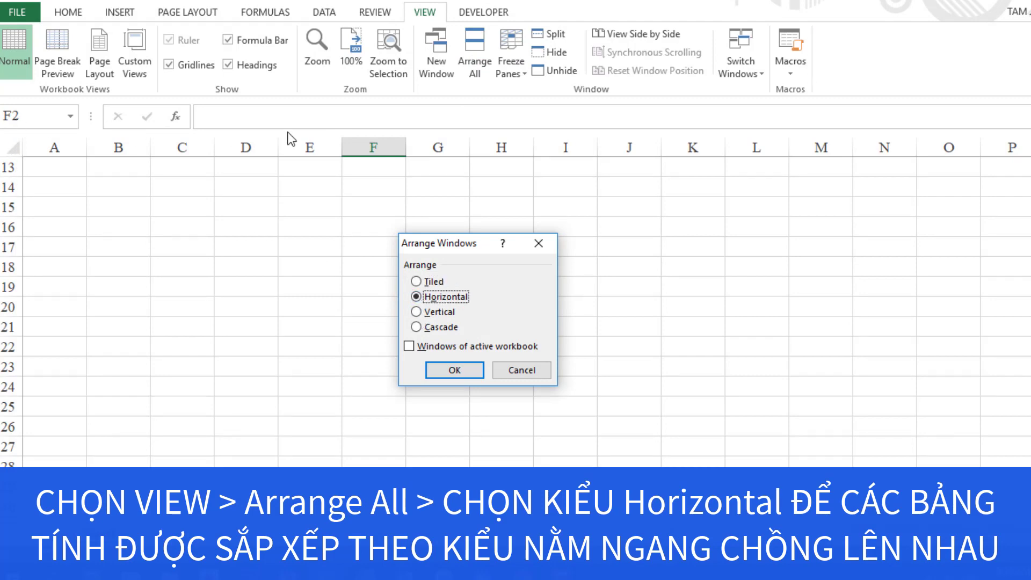
left_click(437, 372)
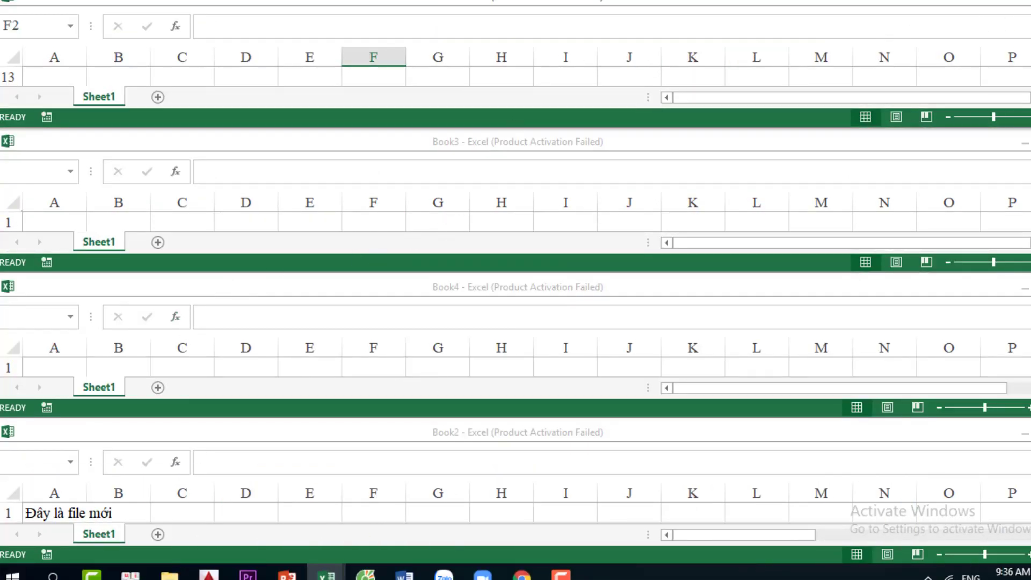
key("super+Up")
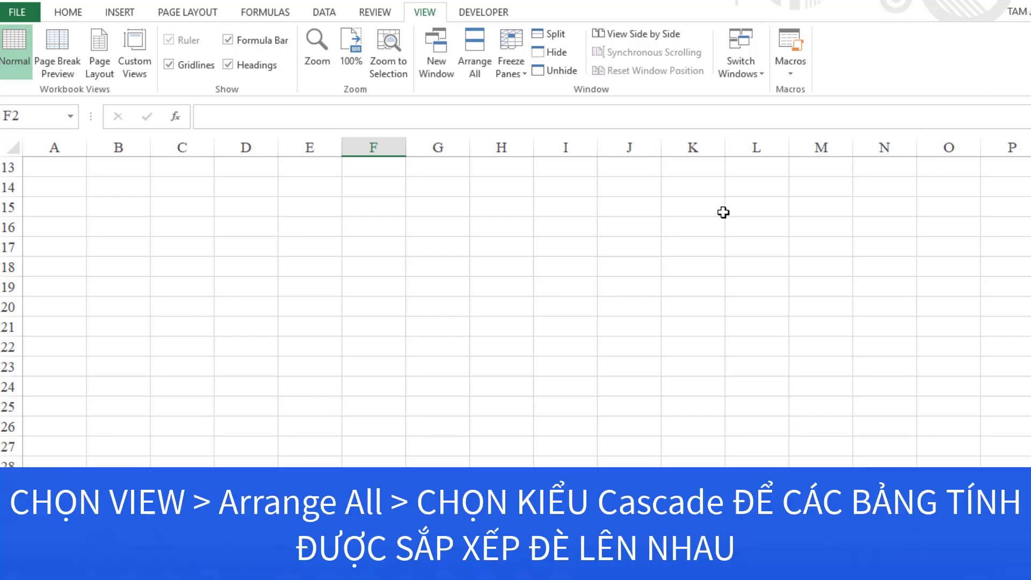
Step: Apply the Cascade arrangement to all open workbook windows
left_click(474, 54)
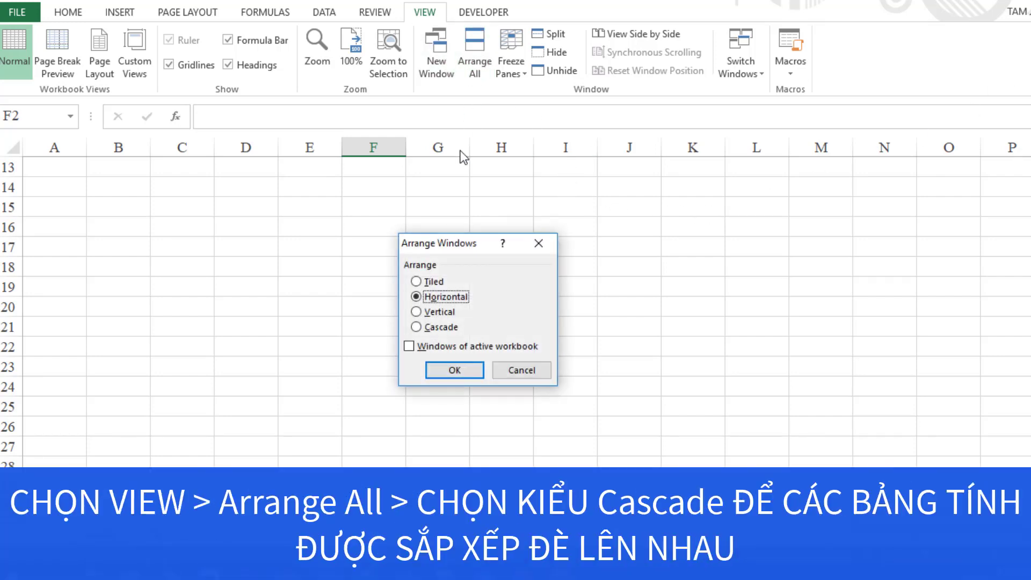
left_click(416, 327)
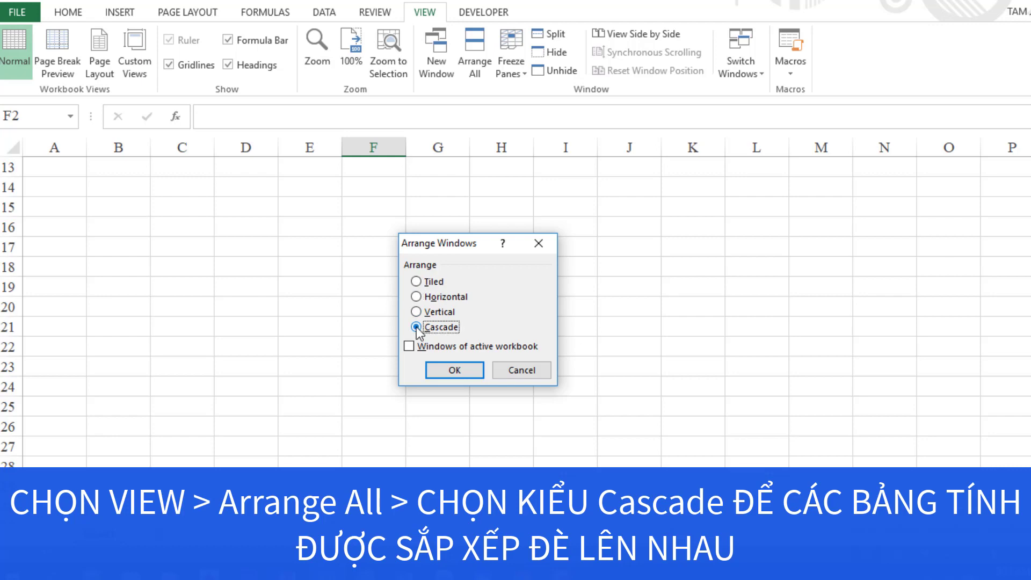
left_click(450, 370)
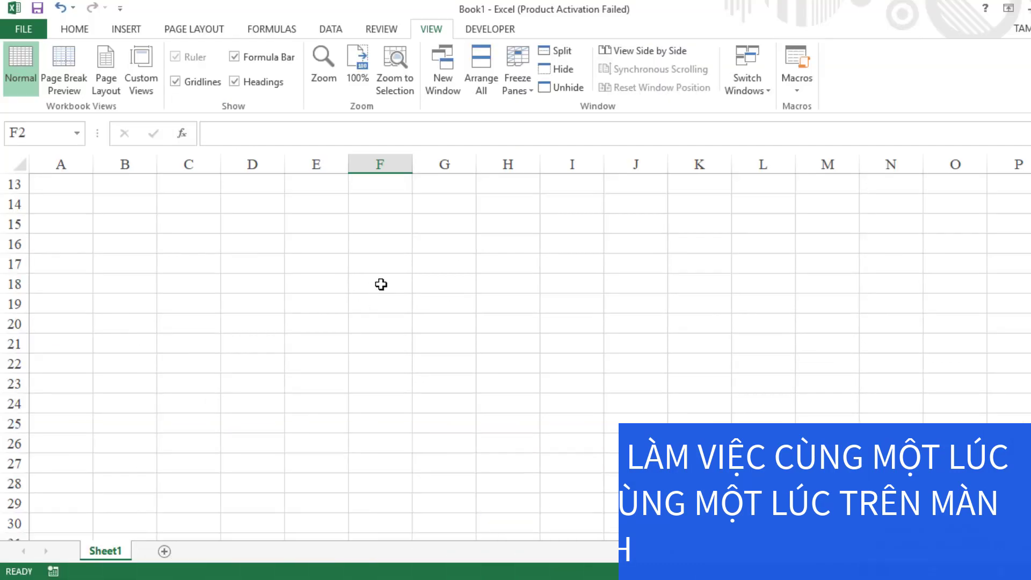
Step: Re-tile all four workbooks with the Tiled option and make Book2 the active window
left_click(480, 96)
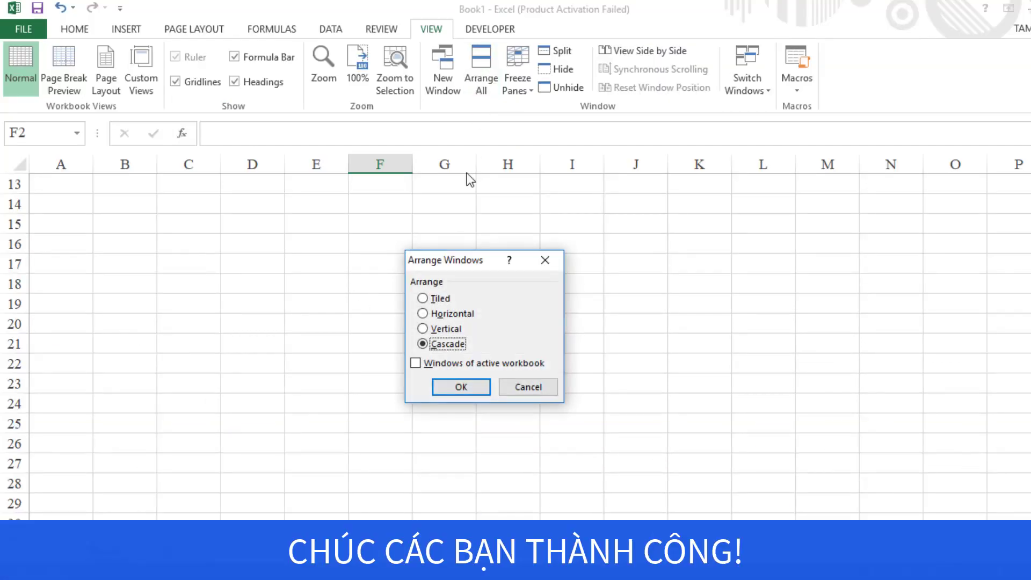
left_click(422, 299)
left_click(462, 387)
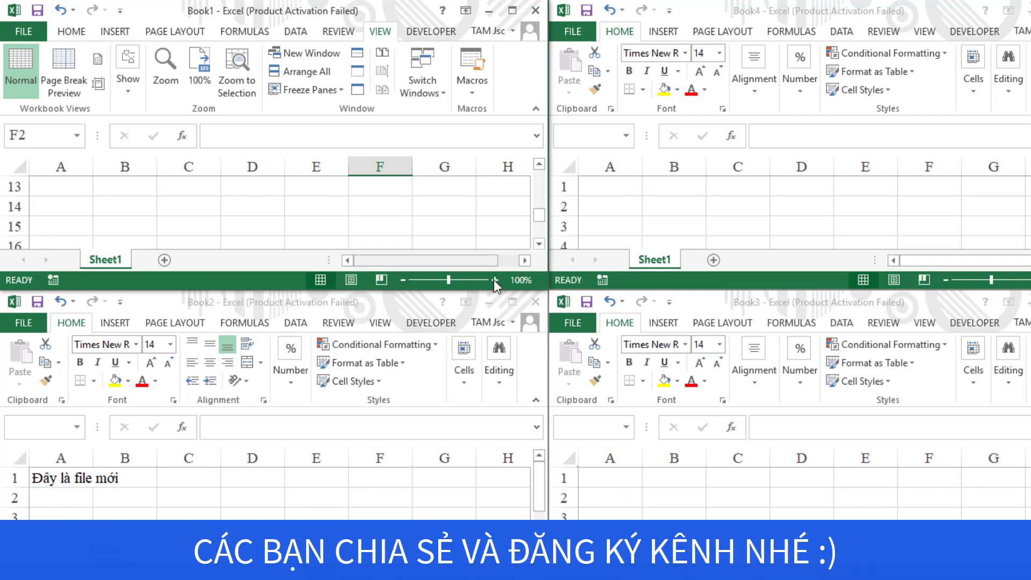
left_click(435, 443)
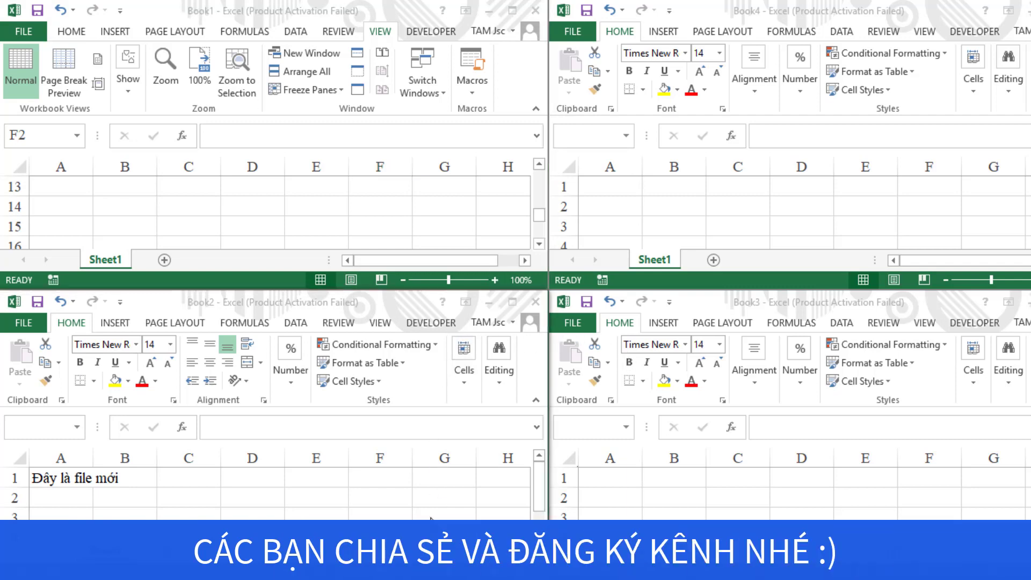